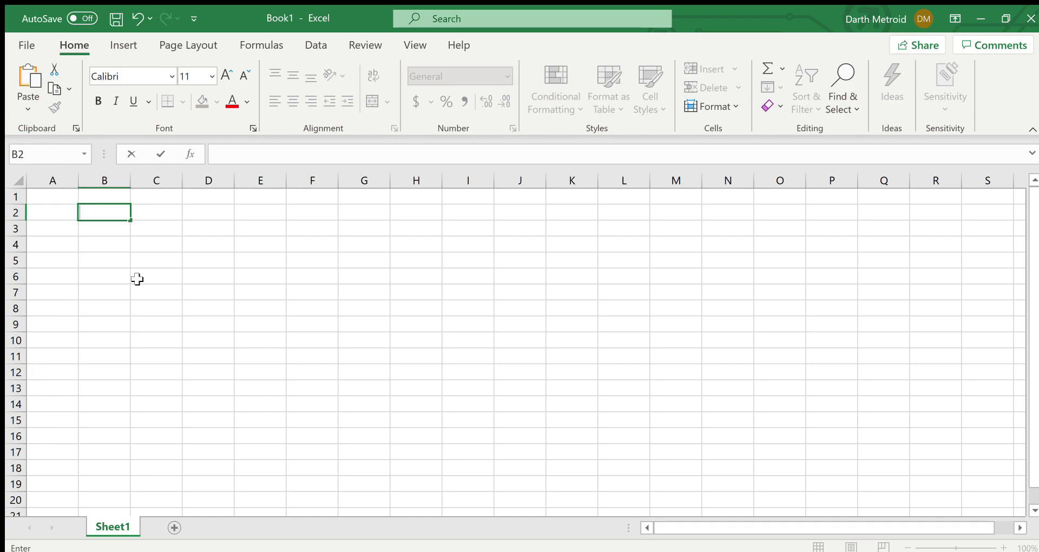
Step: Enter the label Example in B2 and the equation y'=y-t^2+1 in C2
type("Example")
key("Tab")
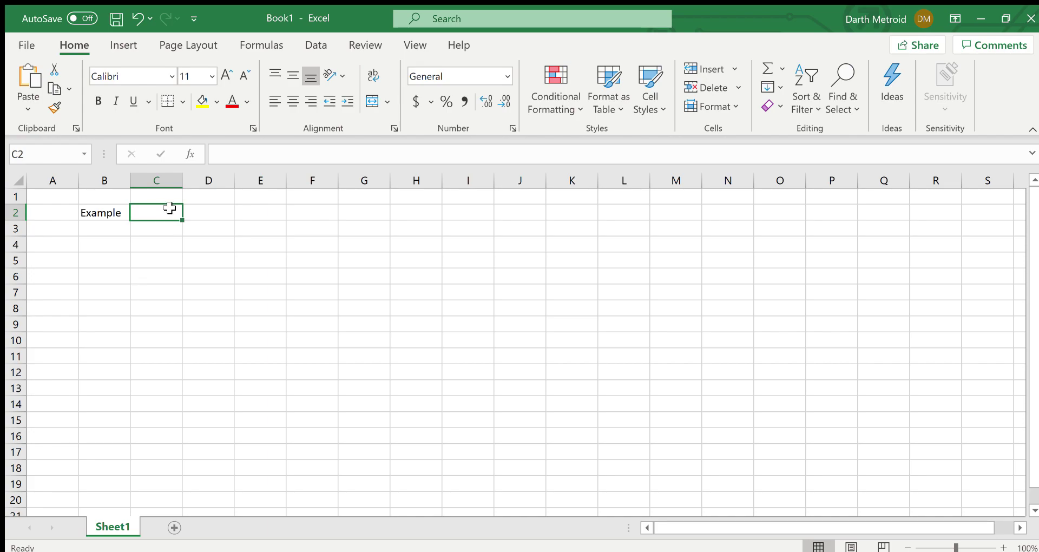
type("y")
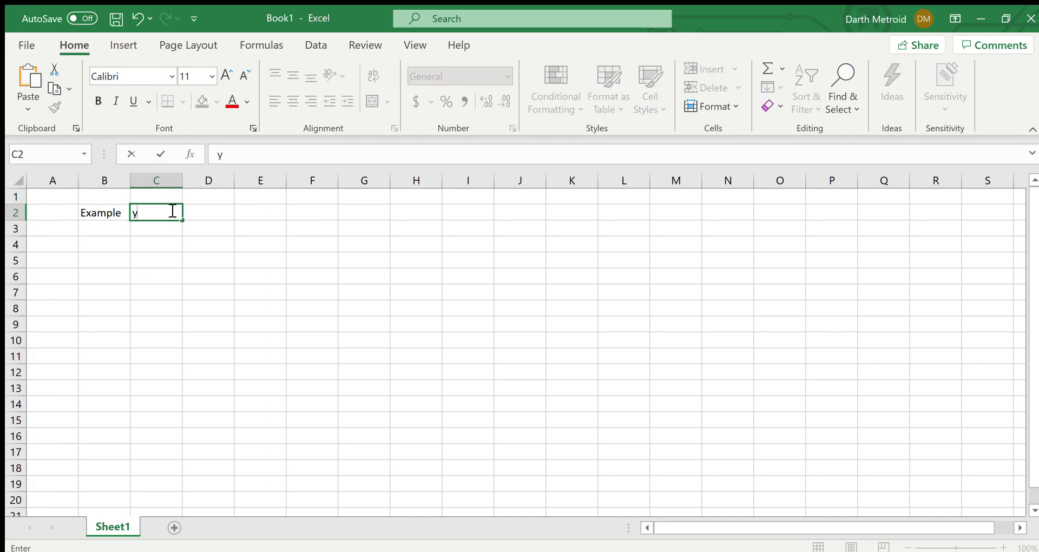
type("'=y-t^2+1")
left_click(194, 225)
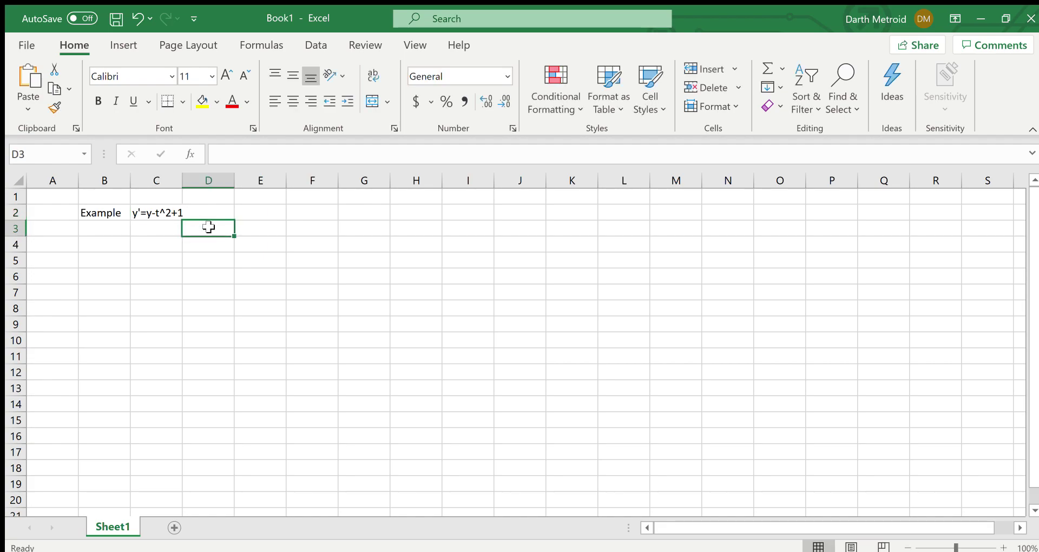
Step: Enter the interval 0<=t<=2 in E2 and the initial condition y(0)=0.5 in G2
left_click(258, 211)
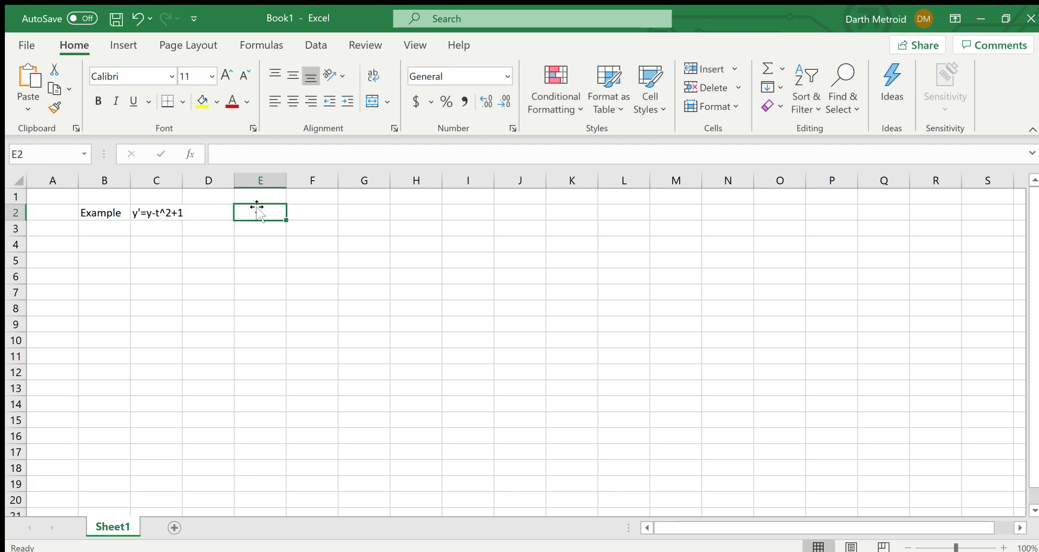
type("0<=t")
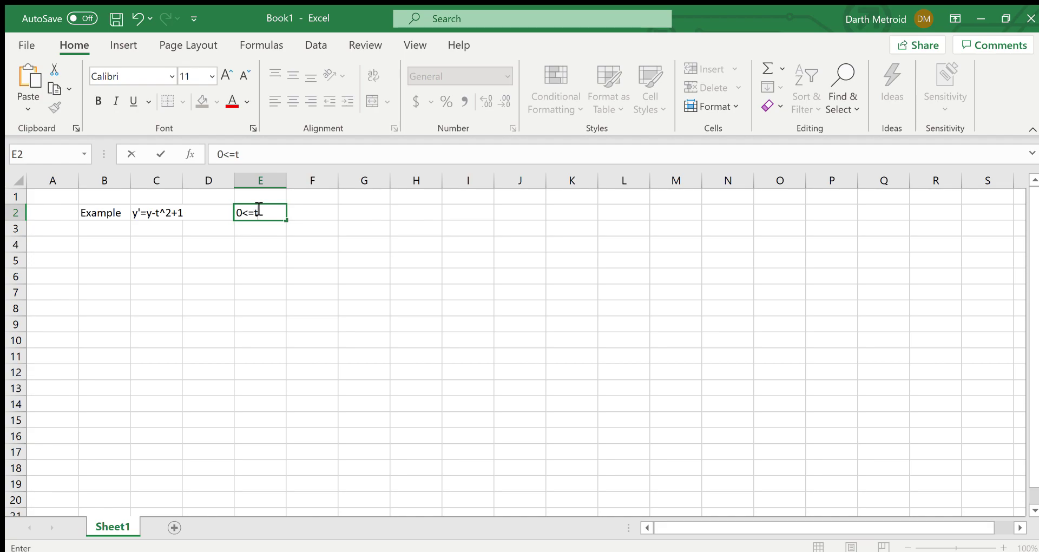
type("<=2")
key("Tab")
key("Tab")
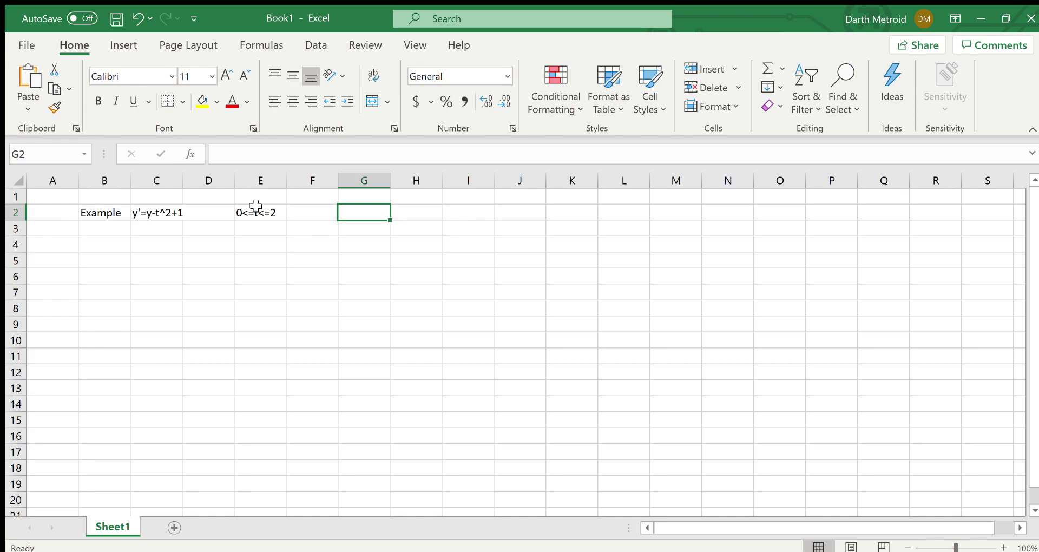
type("y(0")
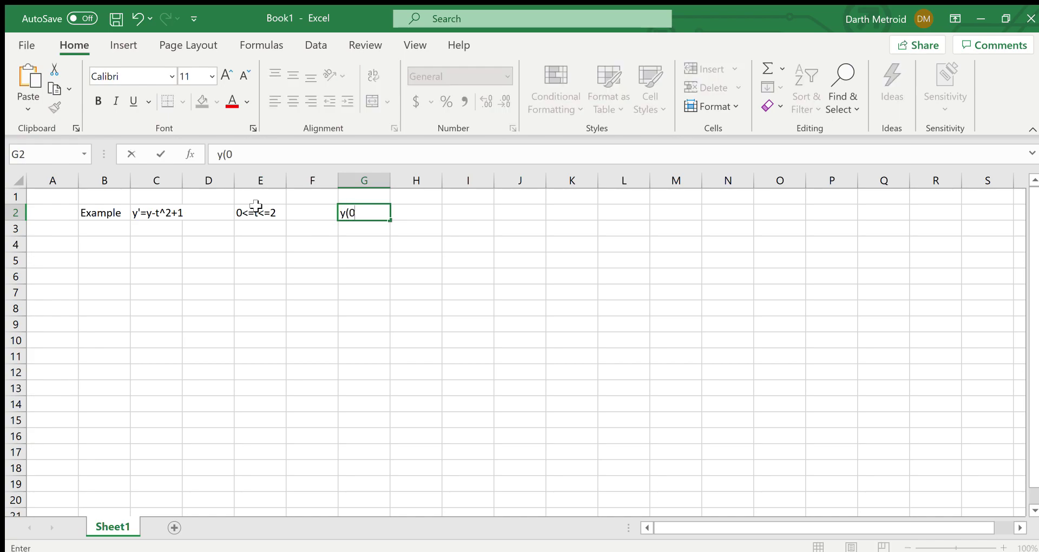
type(")=0.5")
Step: Enter the task description "Approximate: y(2) using Euler's Method" in I2
left_click(471, 215)
type("Ap")
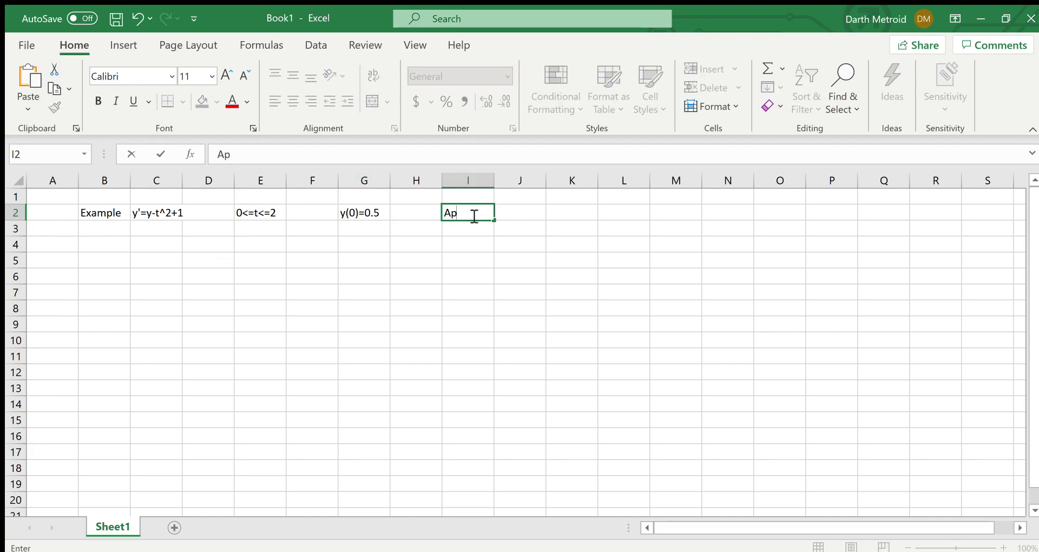
type("proximate")
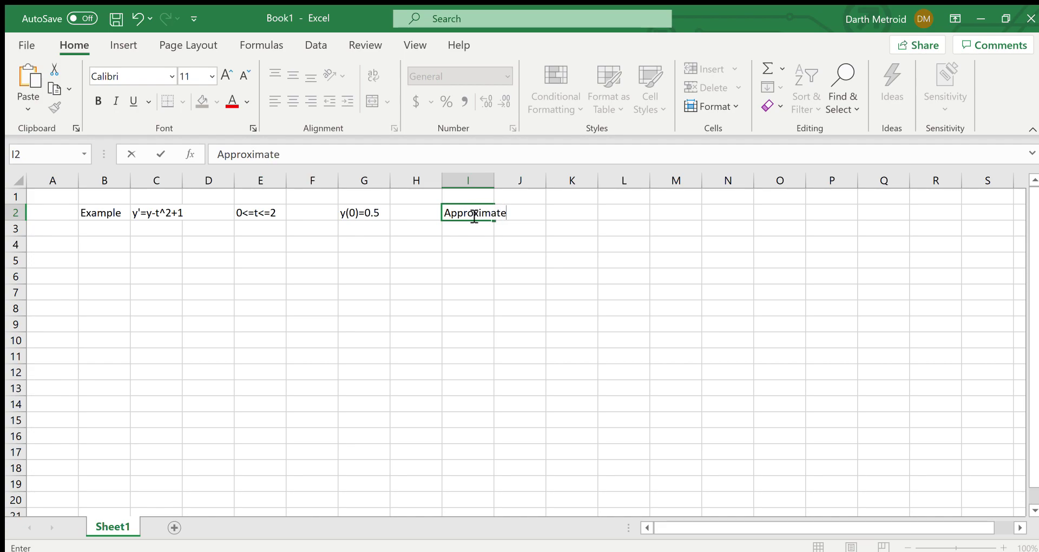
left_click(449, 162)
type(": y(2) using Euler's Method")
left_click(479, 240)
left_click_drag(474, 218, 616, 213)
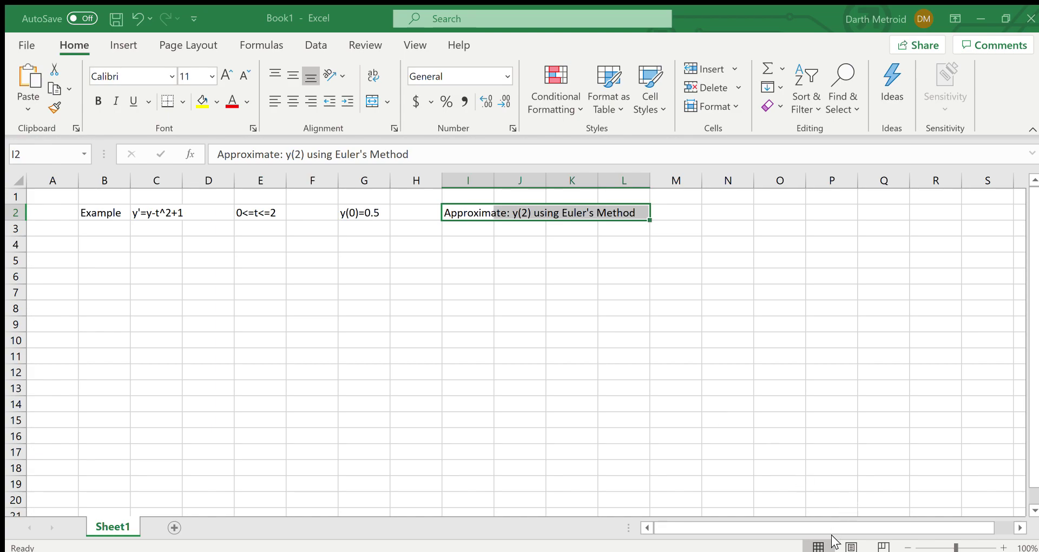
left_click(501, 389)
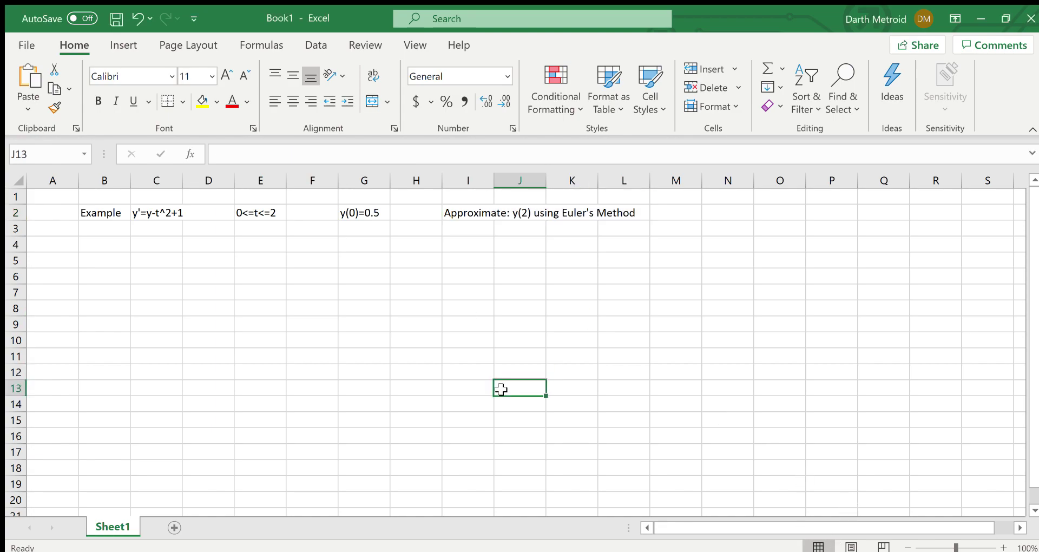
Step: Enter the column header t in C5 and the starting value 0 below it in C6
key("Left")
key("Left")
key("Left")
key("Left")
key("Left")
key("Left")
key("Left")
key("Left")
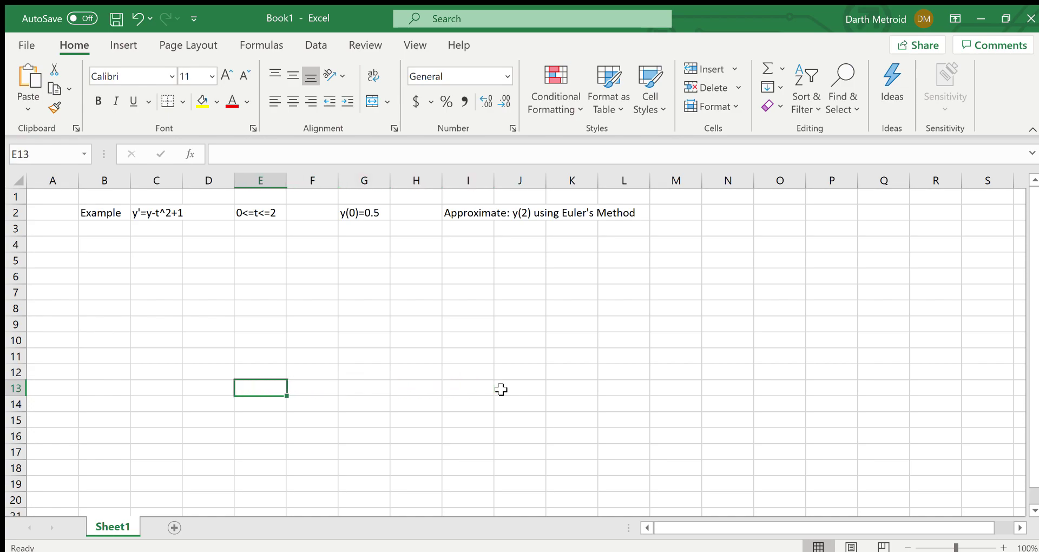
key("Right")
key("Up")
key("Up")
key("Up")
key("Up")
key("Up")
key("Up")
key("Up")
key("Up")
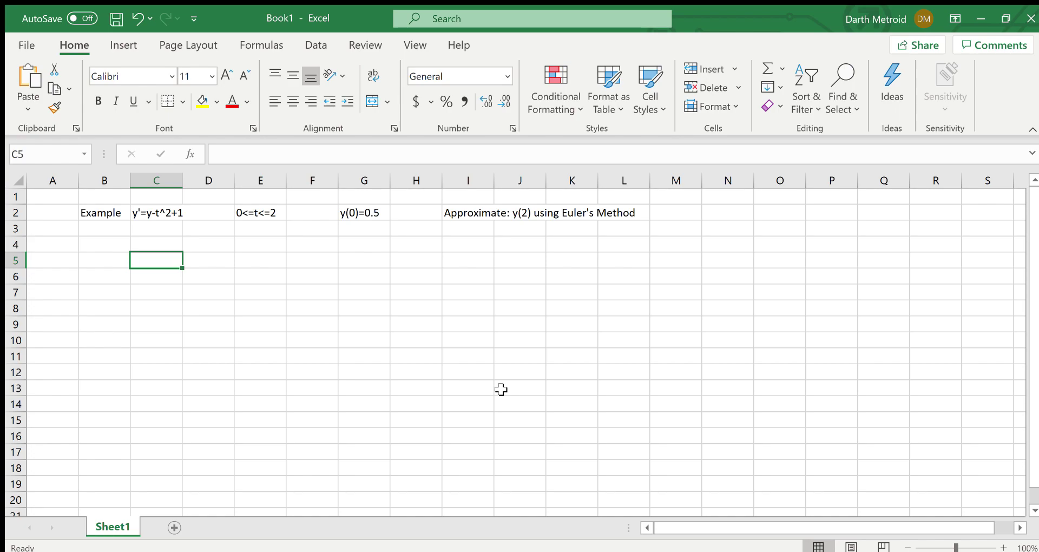
type("t")
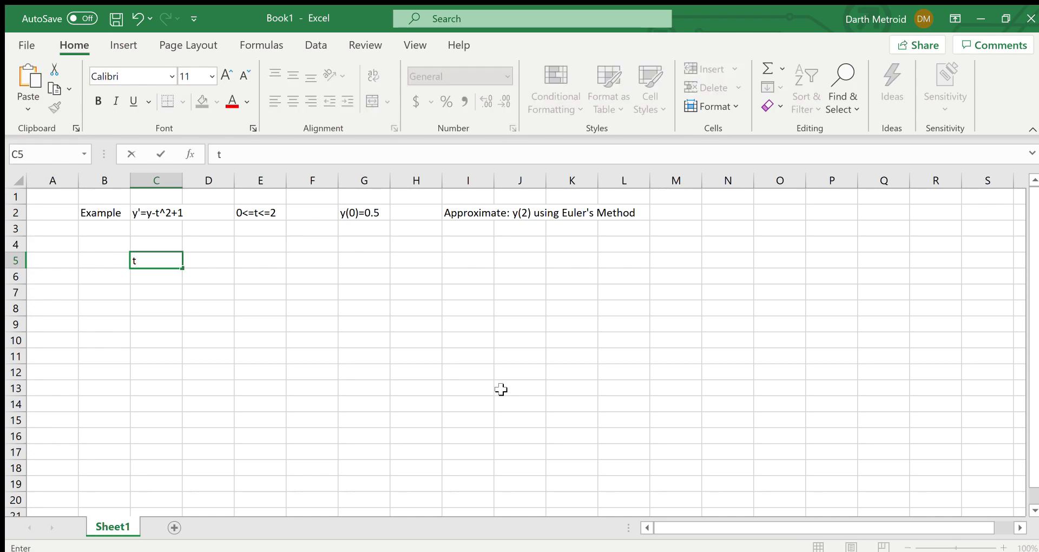
key("Return")
type("0")
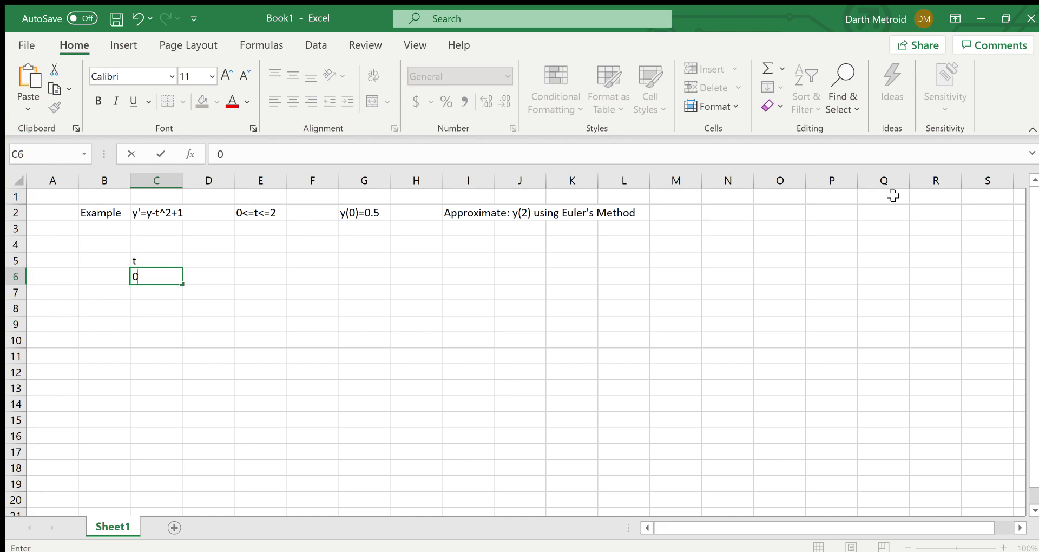
Step: Enter the number of steps as N=10 in I3, below the task description
left_click(483, 230)
type("N0")
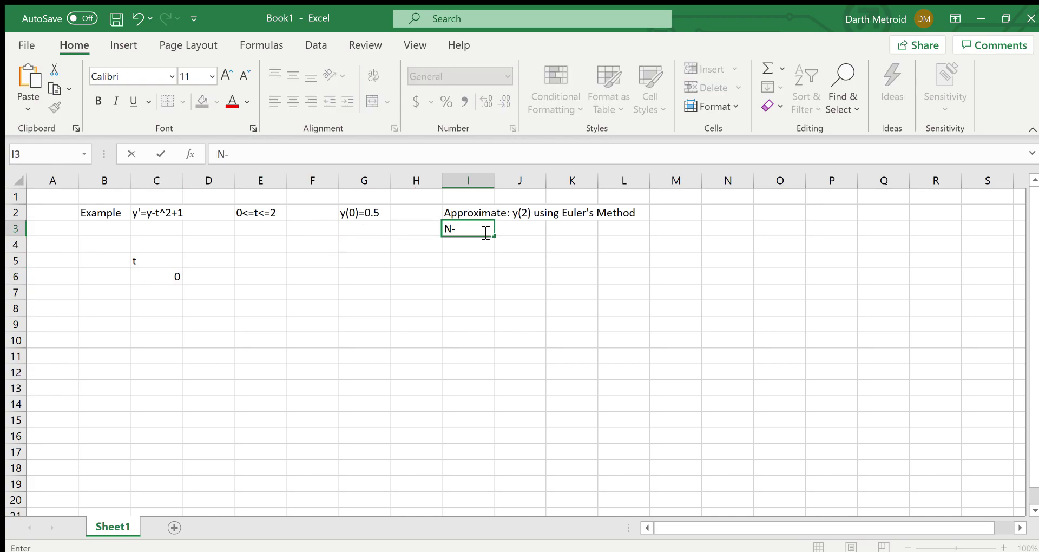
key("BackSpace")
type("=100")
key("BackSpace")
key("BackSpace")
type("0")
key("Tab")
Step: Enter the label h= in J3 and align it right
type("h=")
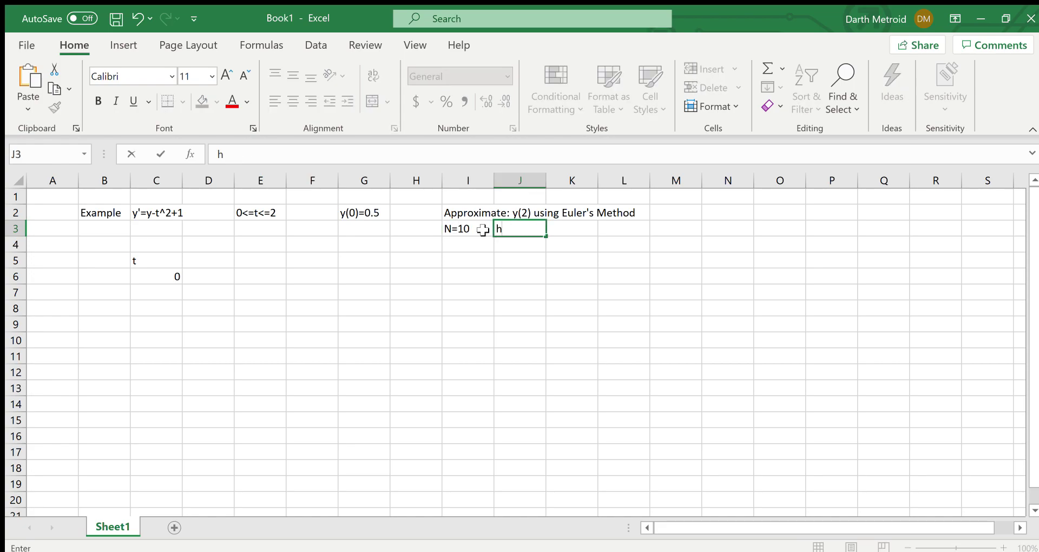
left_click(551, 228)
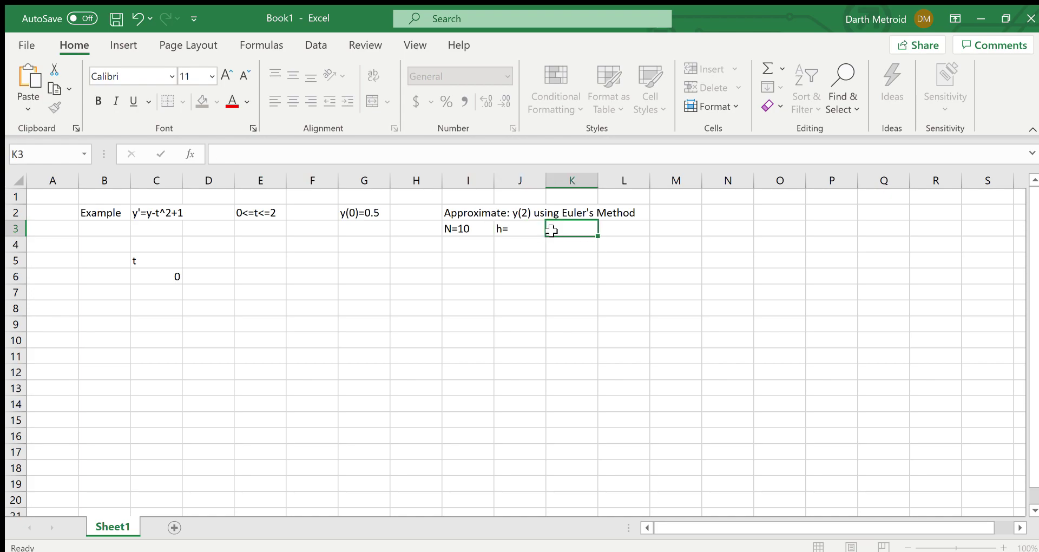
left_click(531, 228)
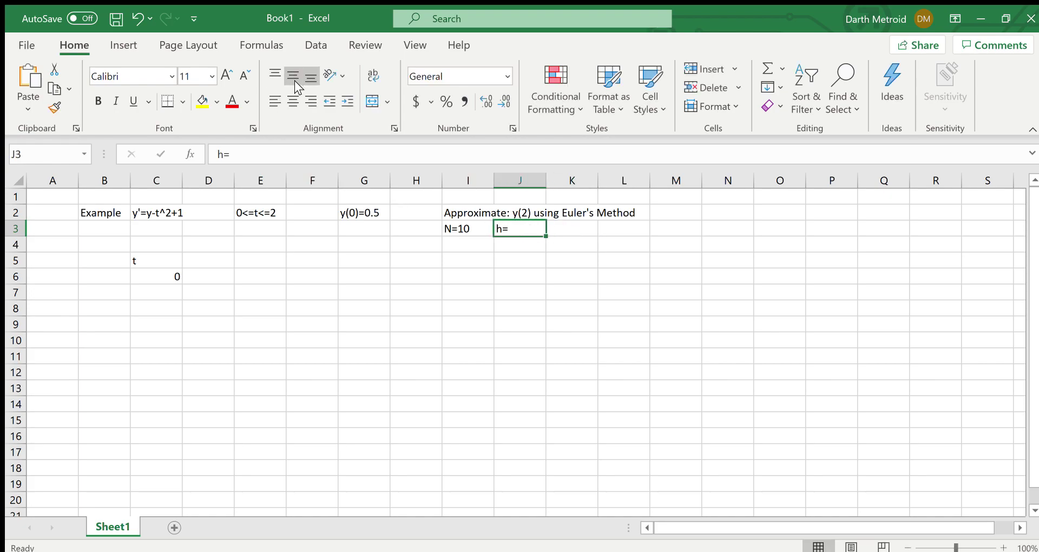
left_click(311, 101)
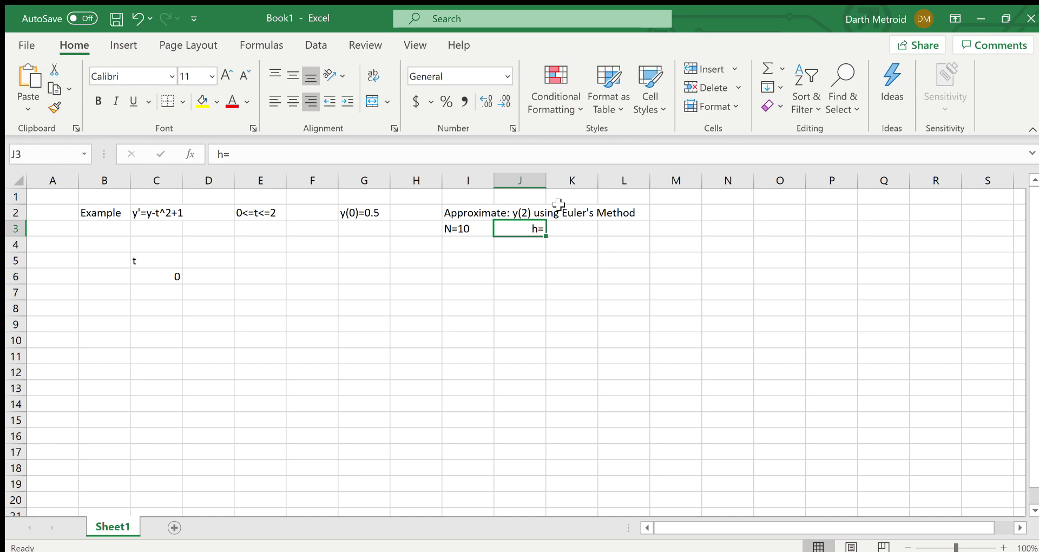
Step: Calculate the step size in K3 with the formula =(2-0)/10
left_click(569, 231)
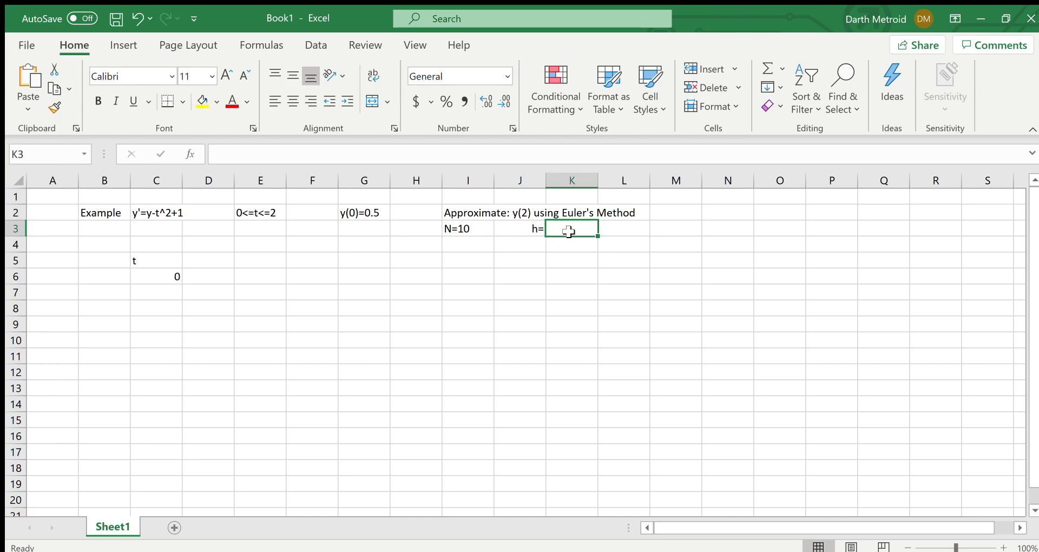
type("(")
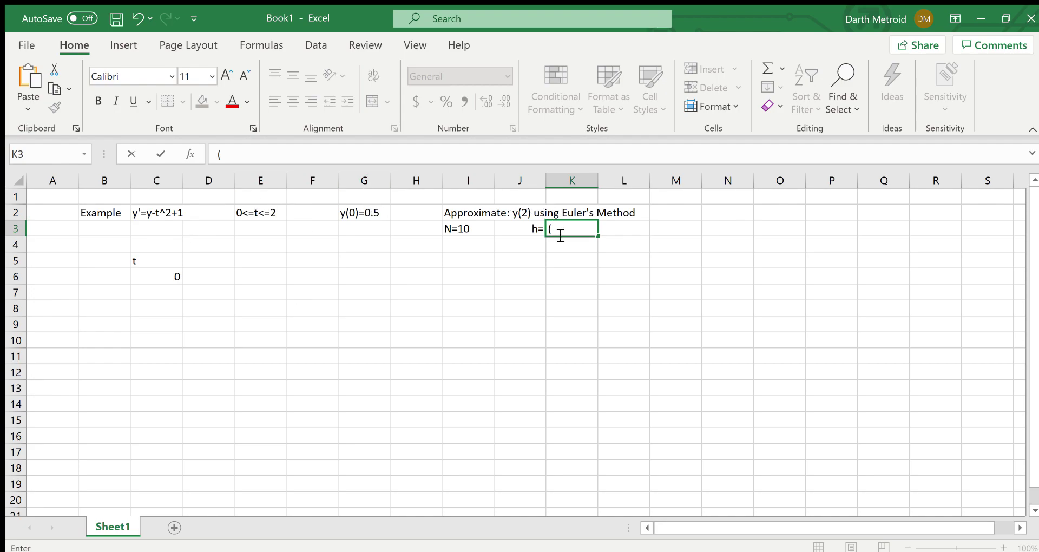
type("2-1")
key("BackSpace")
type("0)/10")
left_click(216, 154)
type("=")
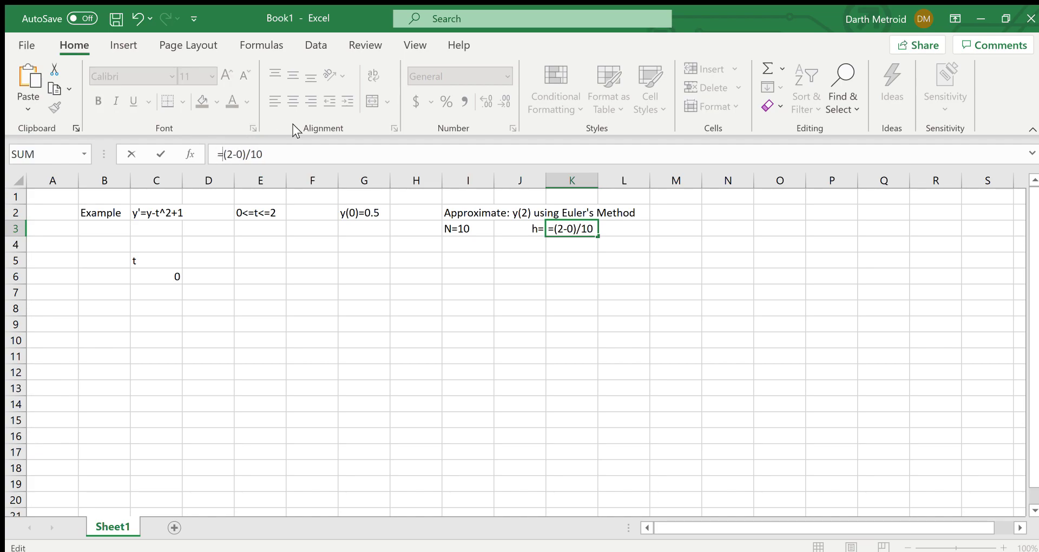
key("Return")
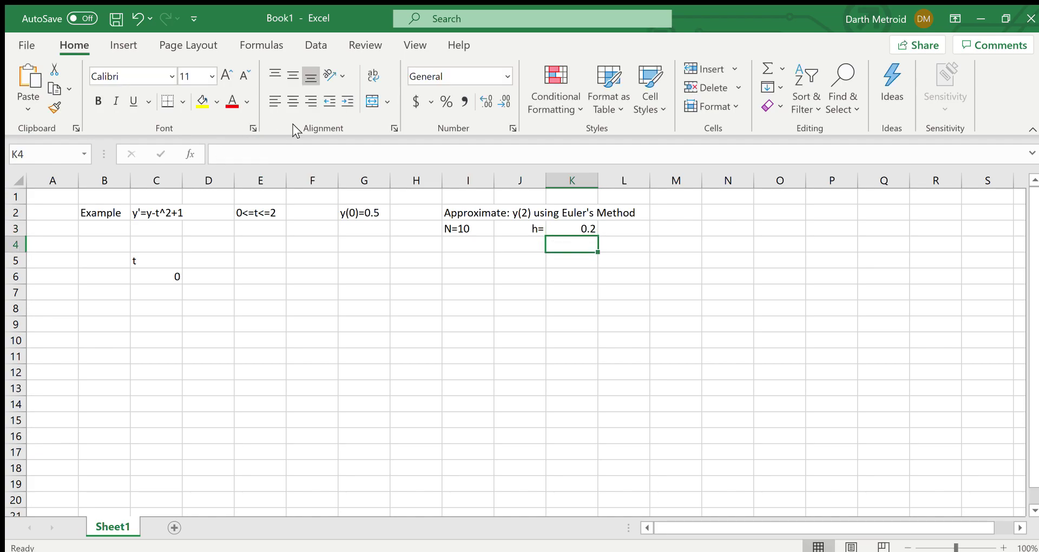
Step: Left-align the step size in K3 and right-align the t header in C5
left_click(571, 228)
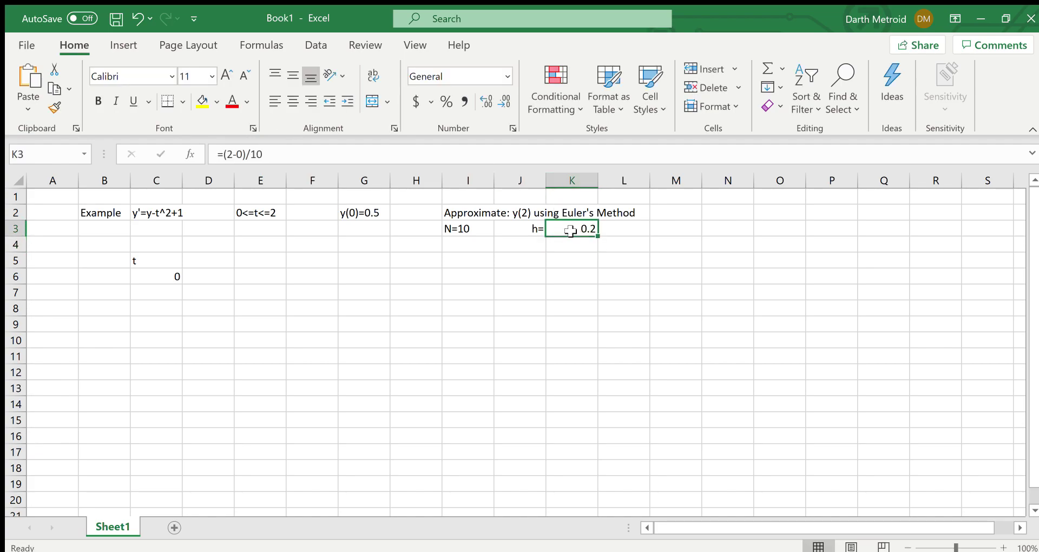
left_click(275, 101)
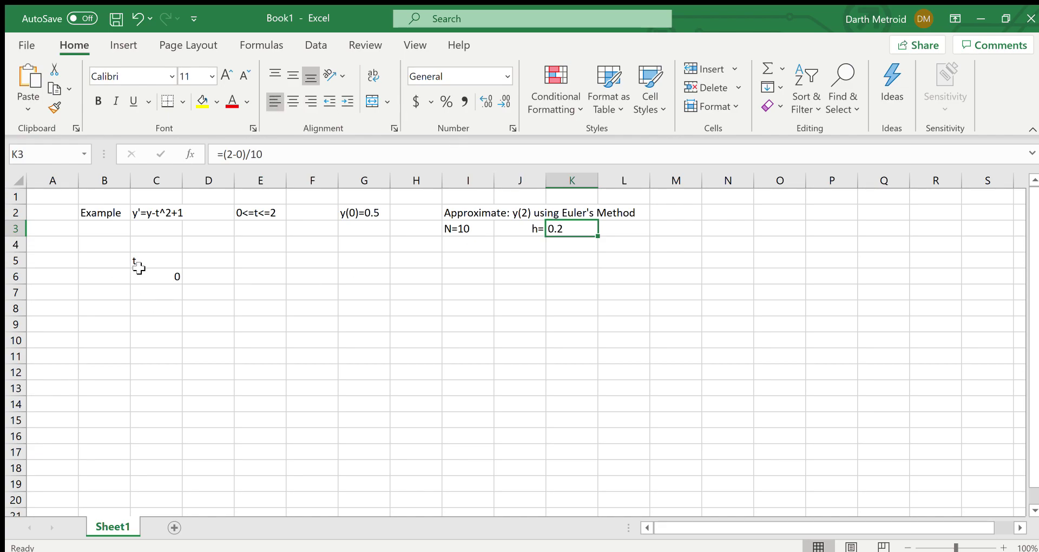
left_click(162, 259)
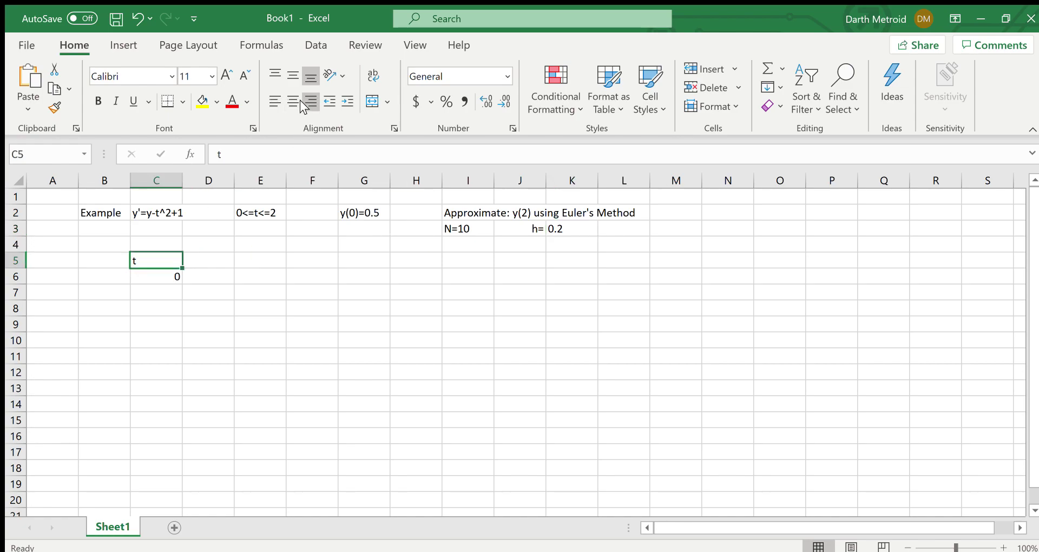
Step: Enter the formula =C6+K3 in C7 to add the step size to the starting t value
left_click(173, 277)
key("Return")
type("=")
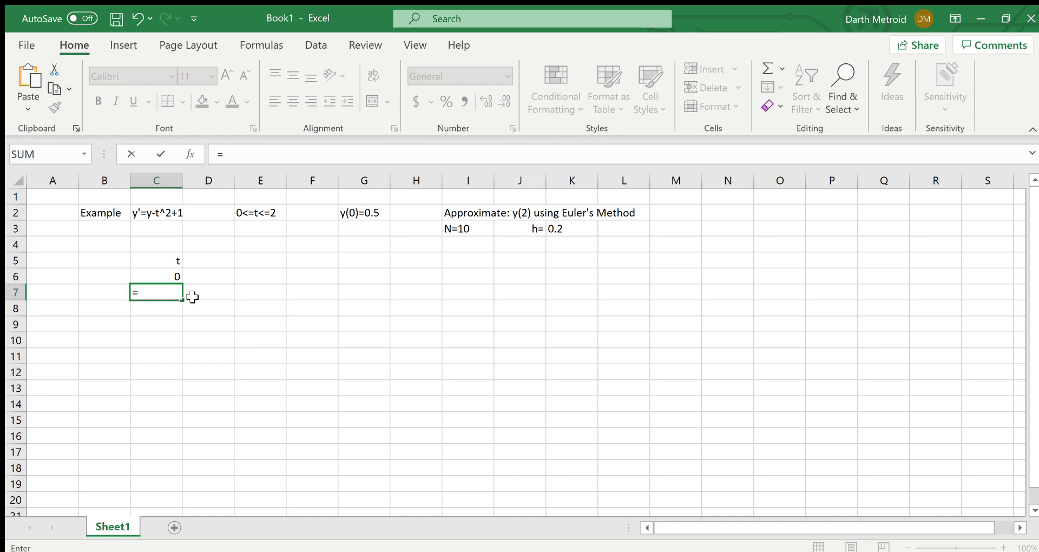
left_click(162, 276)
type("+")
left_click(563, 229)
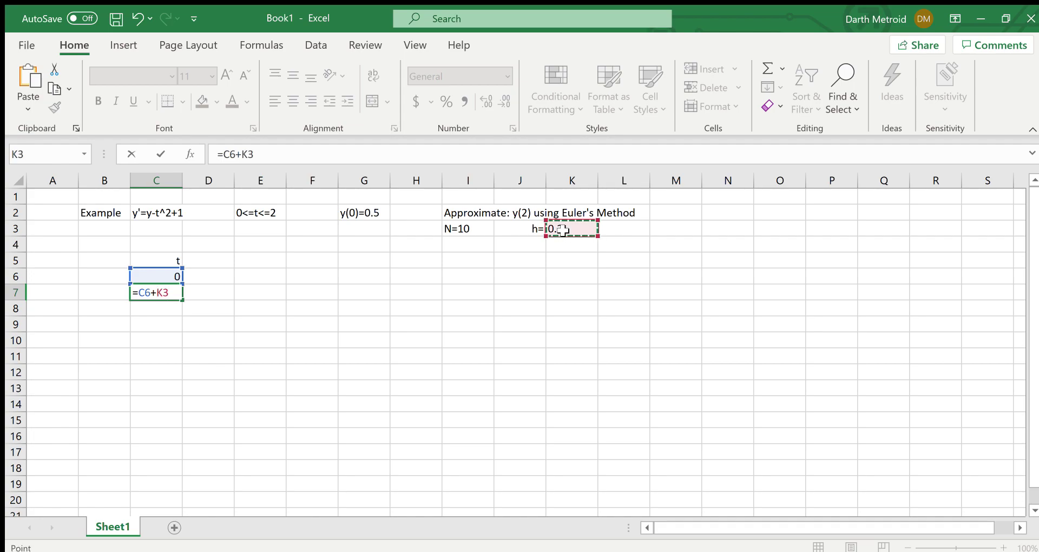
key("Return")
Step: Try to fill the C7 formula down to C11 and inspect the copied formula in C9
left_click(153, 291)
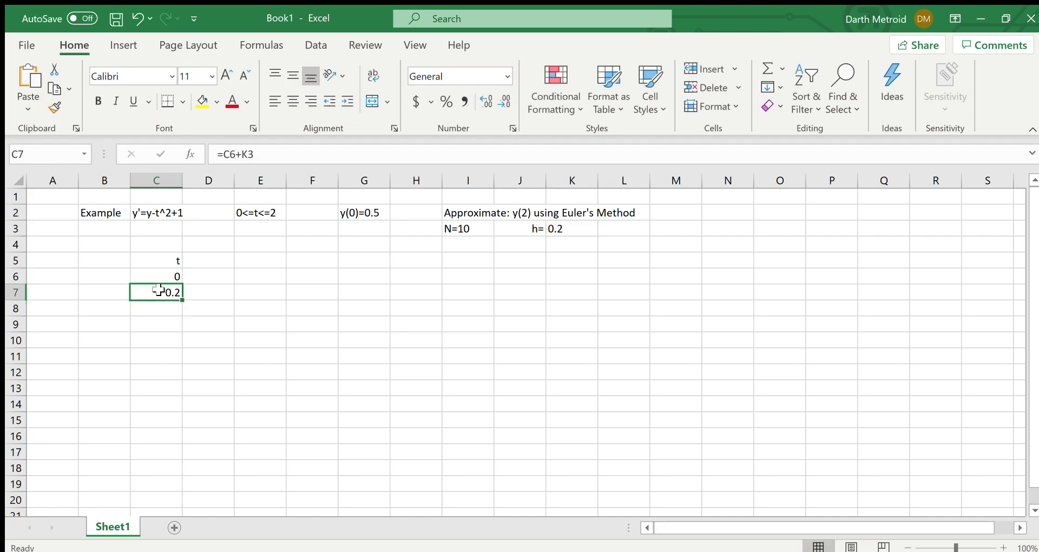
left_click_drag(185, 300, 182, 374)
left_click(174, 296)
left_click(180, 296)
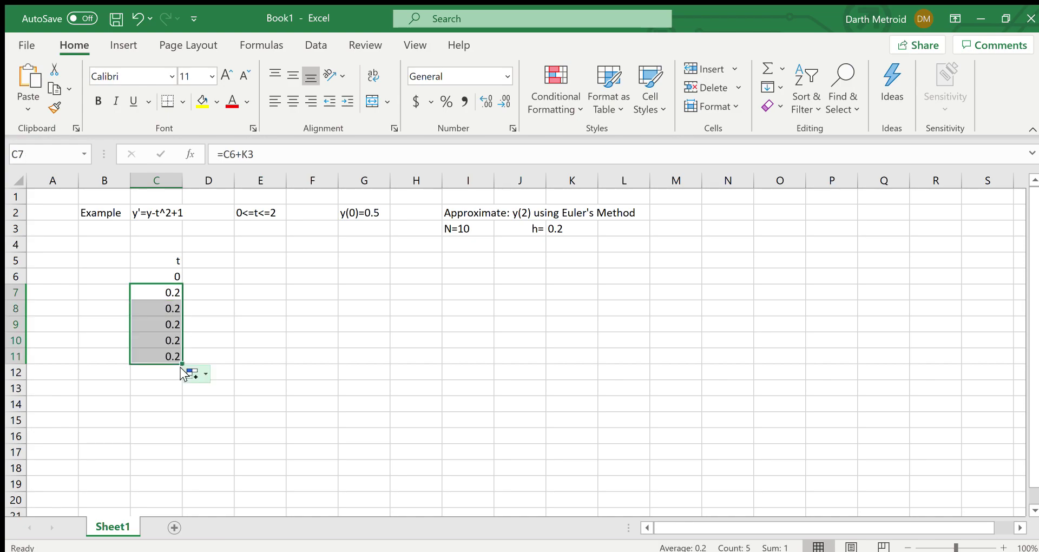
double_click(169, 331)
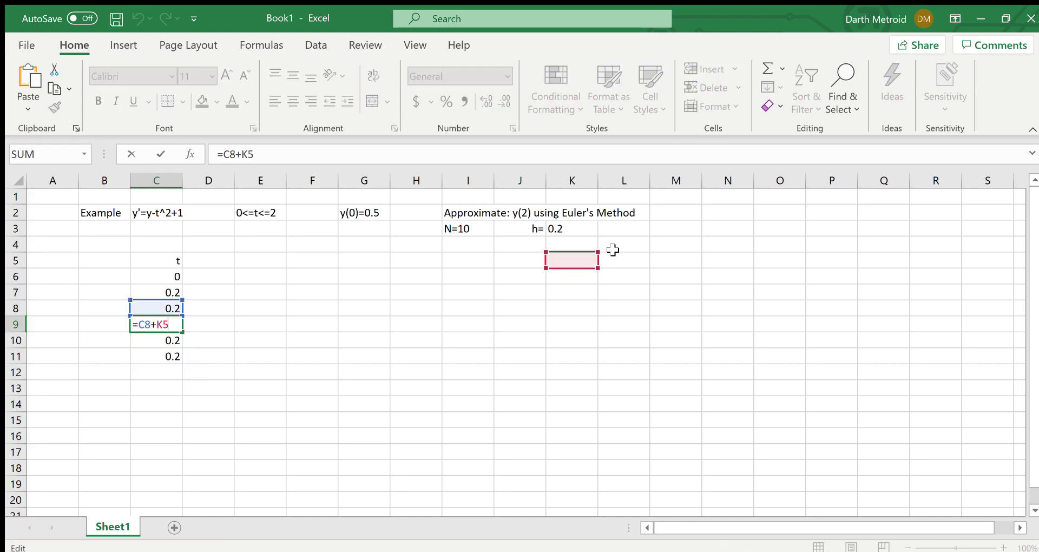
left_click(356, 274)
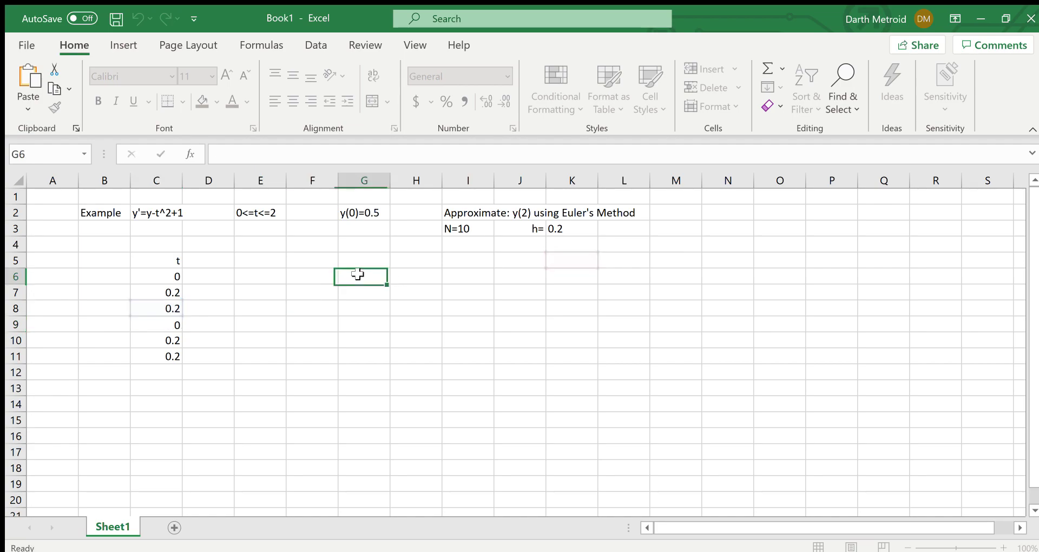
Step: Clear the copied formulas below C7 in the t column
left_click_drag(172, 307, 169, 388)
key("Delete")
key("Up")
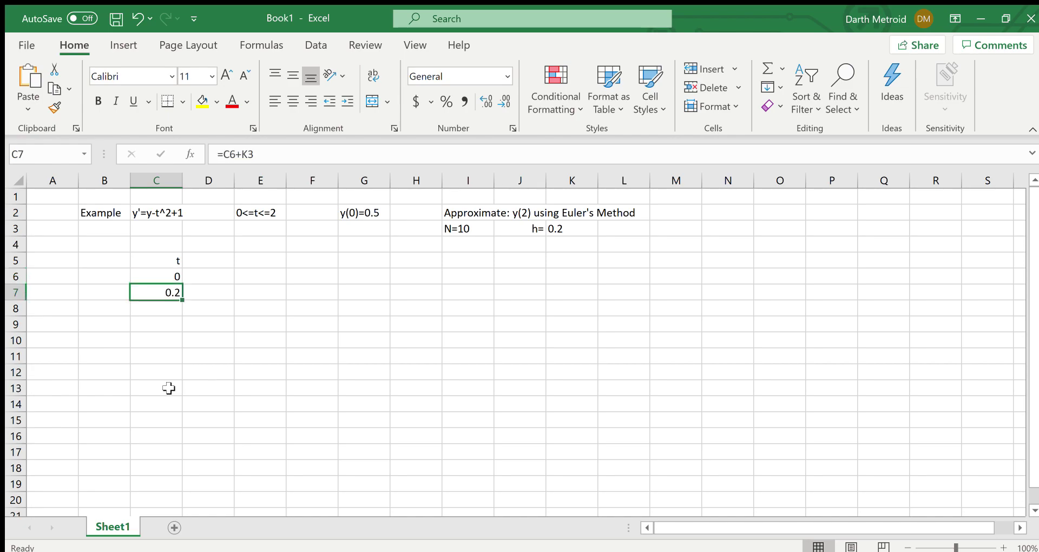
Step: Lock the column of the K3 reference in the C7 formula, making it =C6+$K3
left_click(264, 156)
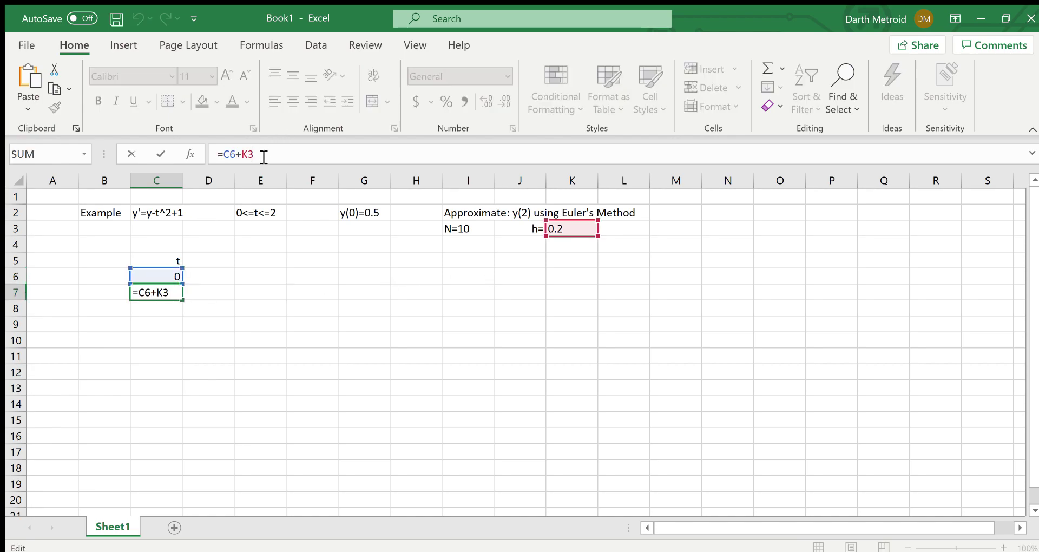
key("Left")
type("$")
left_click(575, 184)
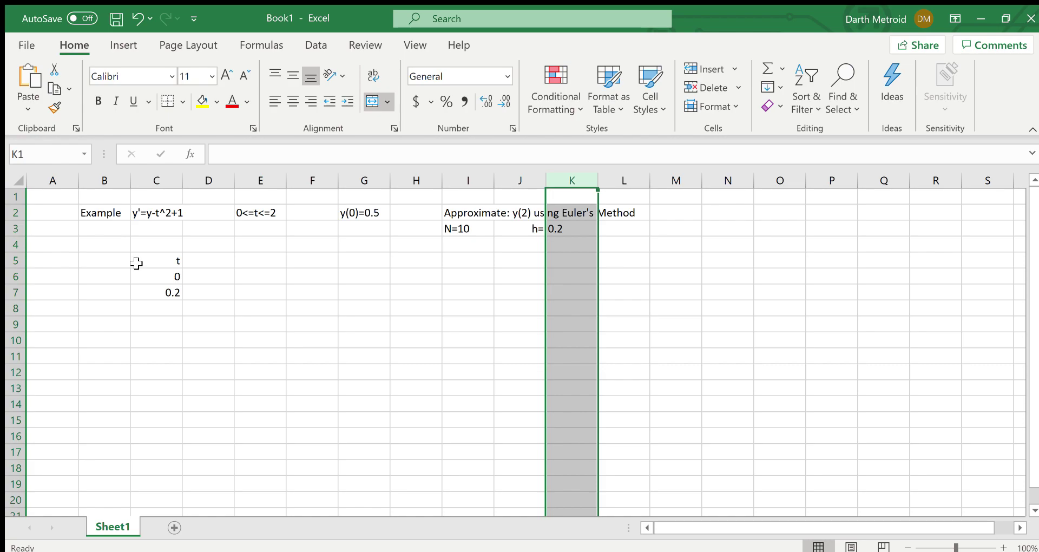
Step: Lock the row of the step size reference in C7 as well, making the formula =C6+$K$3
left_click(169, 293)
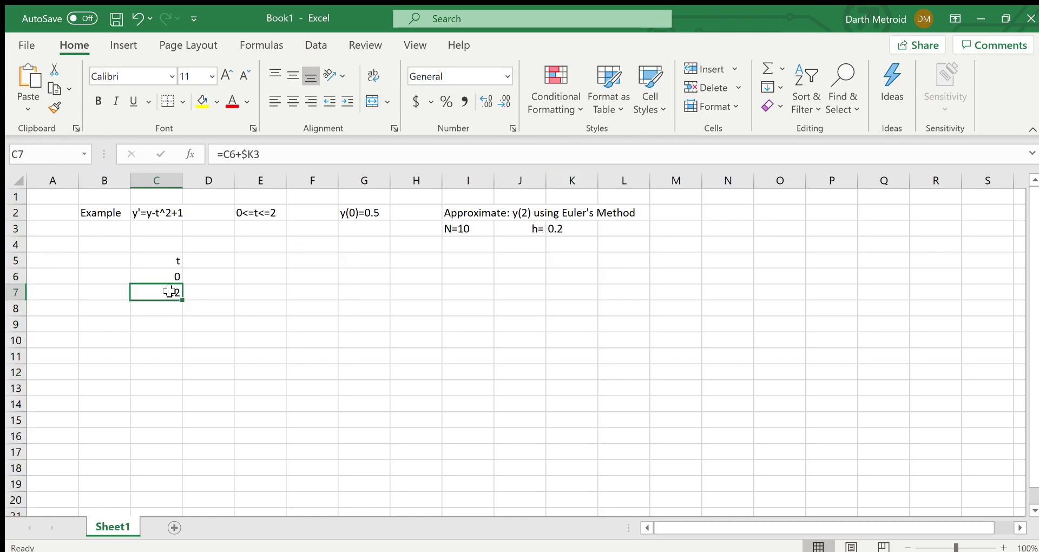
left_click(283, 159)
key("Left")
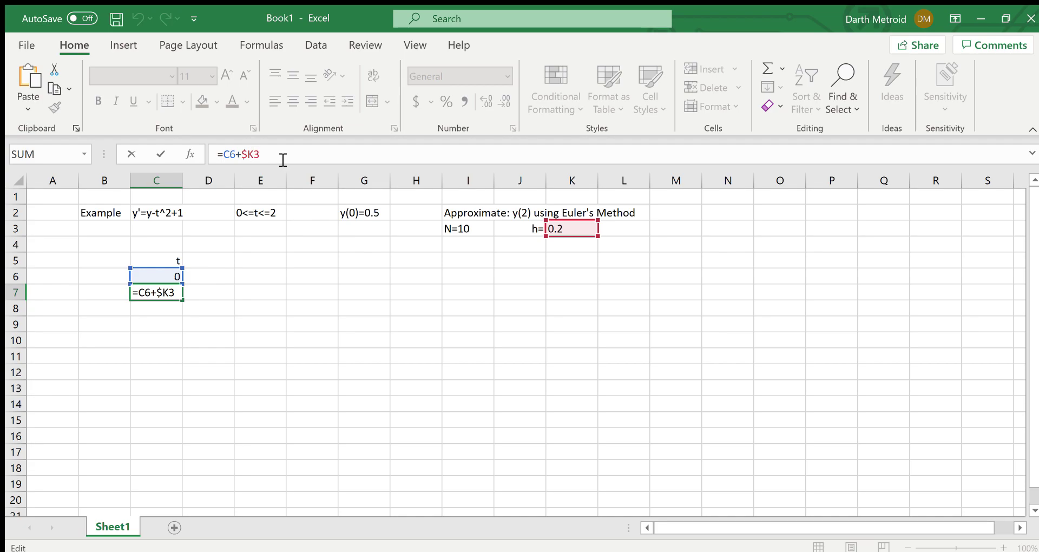
type("$")
left_click(16, 229)
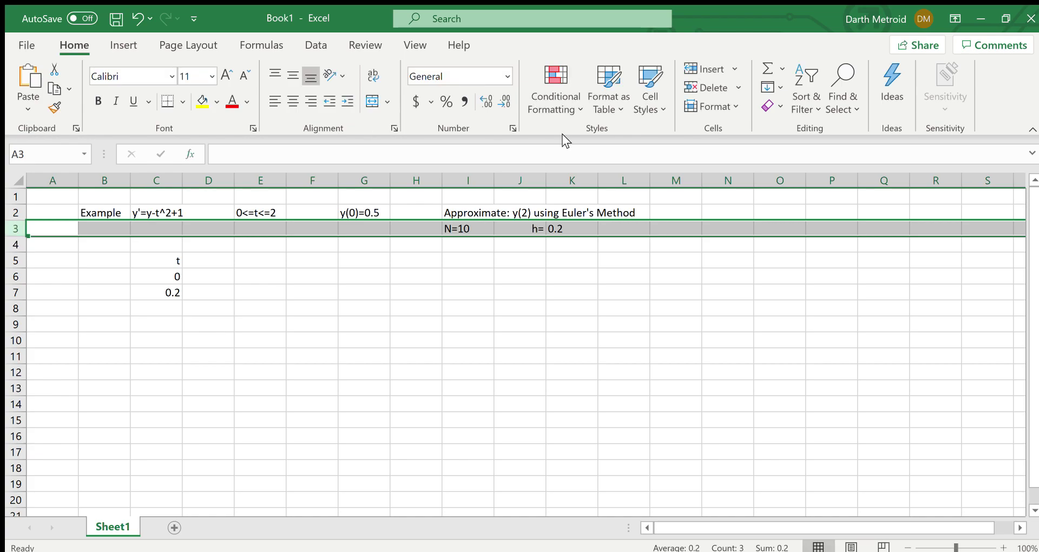
left_click(571, 181)
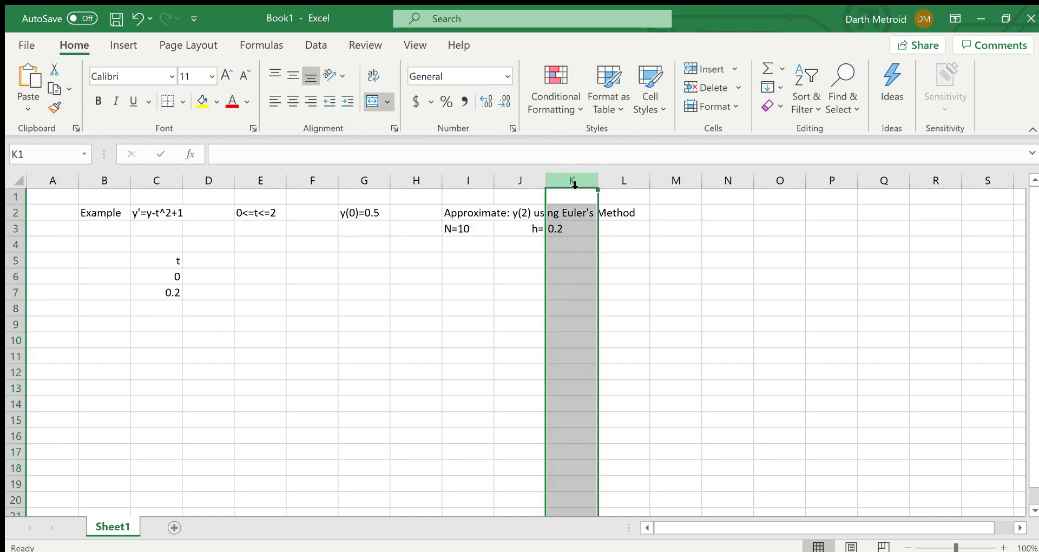
Step: Fill the C7 formula down the t column through C16
left_click_drag(153, 292, 161, 277)
left_click(166, 292)
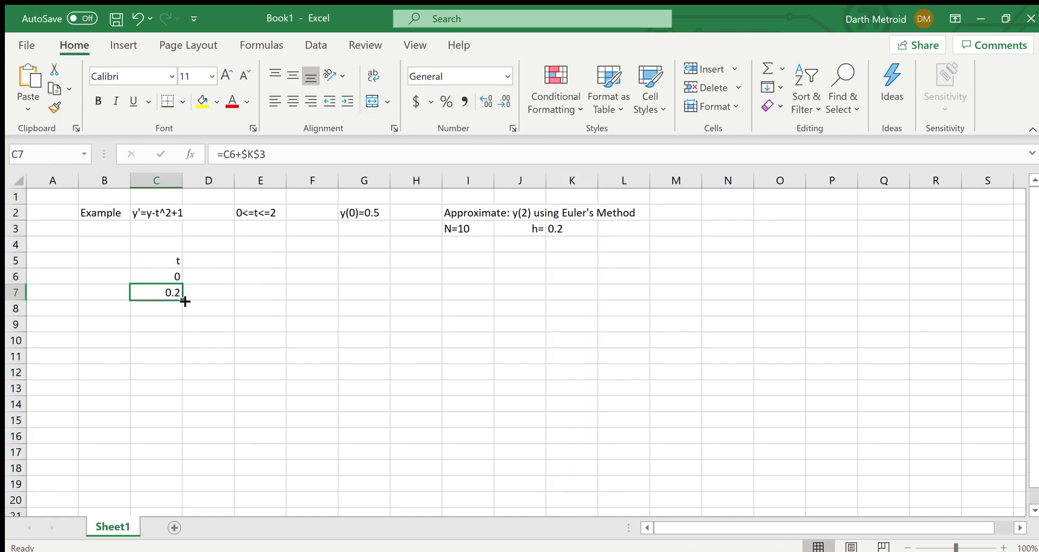
left_click_drag(185, 302, 183, 443)
left_click(291, 441)
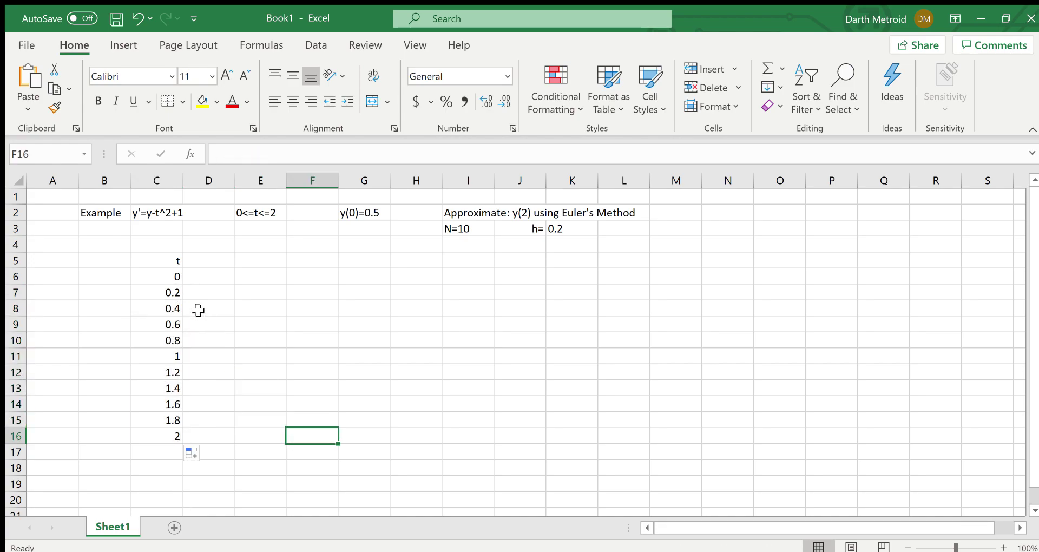
Step: Try centre and left alignment on the whole of column C, and finish with right alignment
left_click(174, 182)
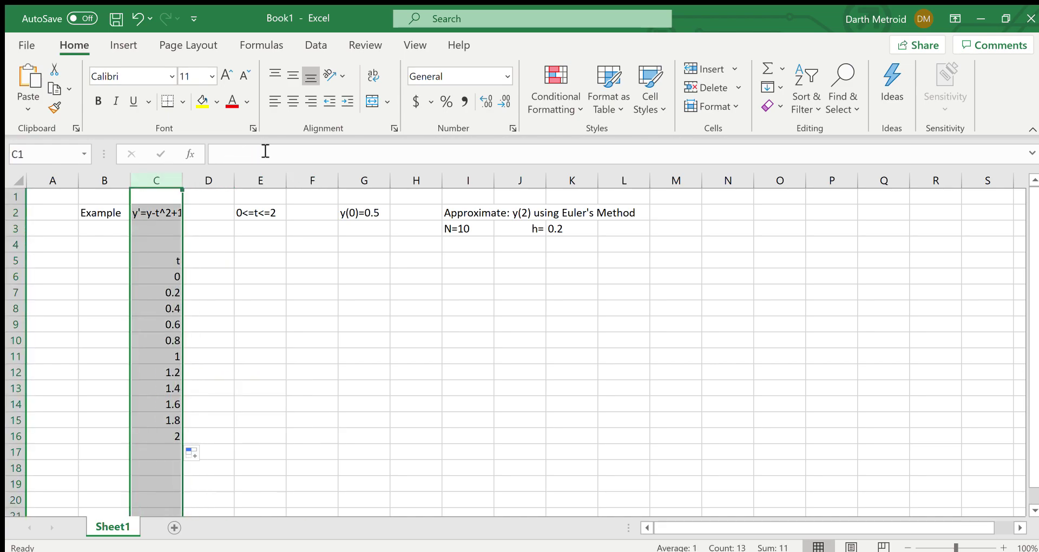
left_click(286, 105)
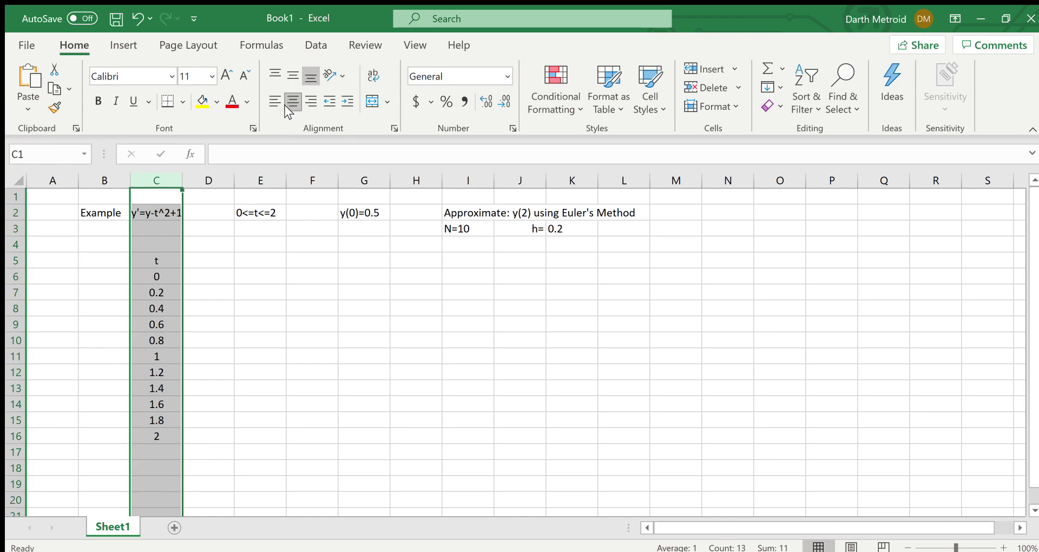
left_click(268, 103)
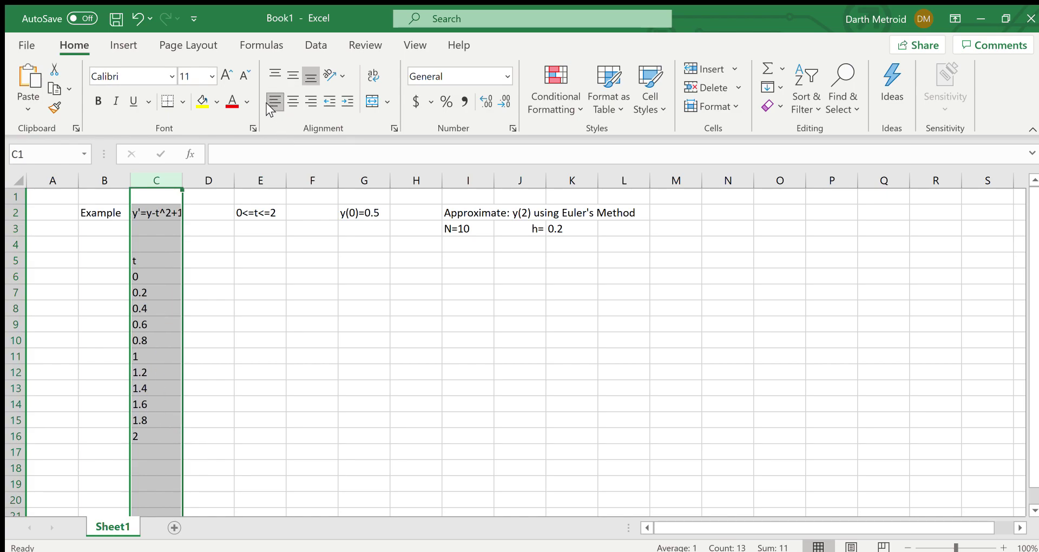
left_click(312, 102)
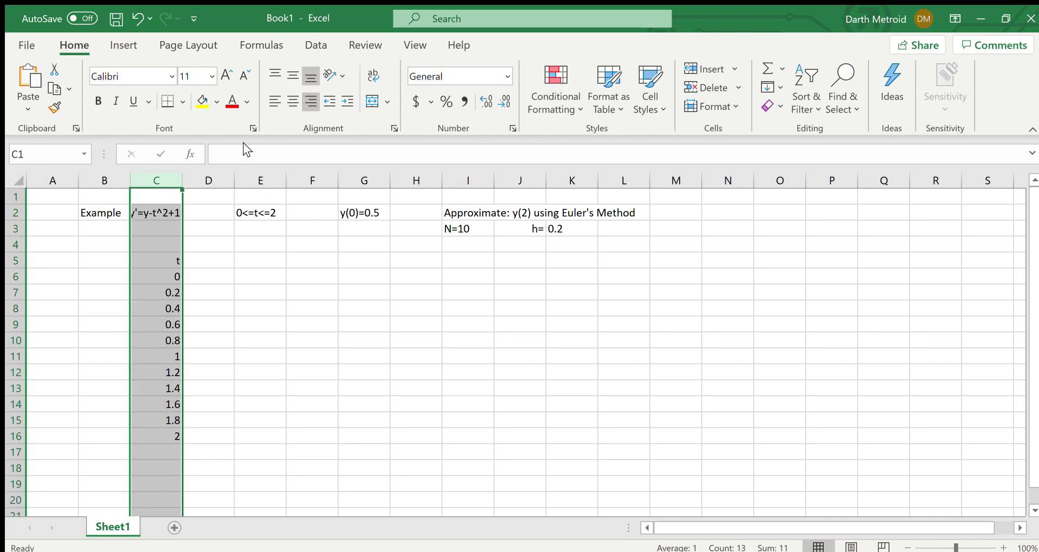
Step: Enter the header w in D5 and the label (approx EM) above it in D4
left_click(213, 273)
left_click(214, 263)
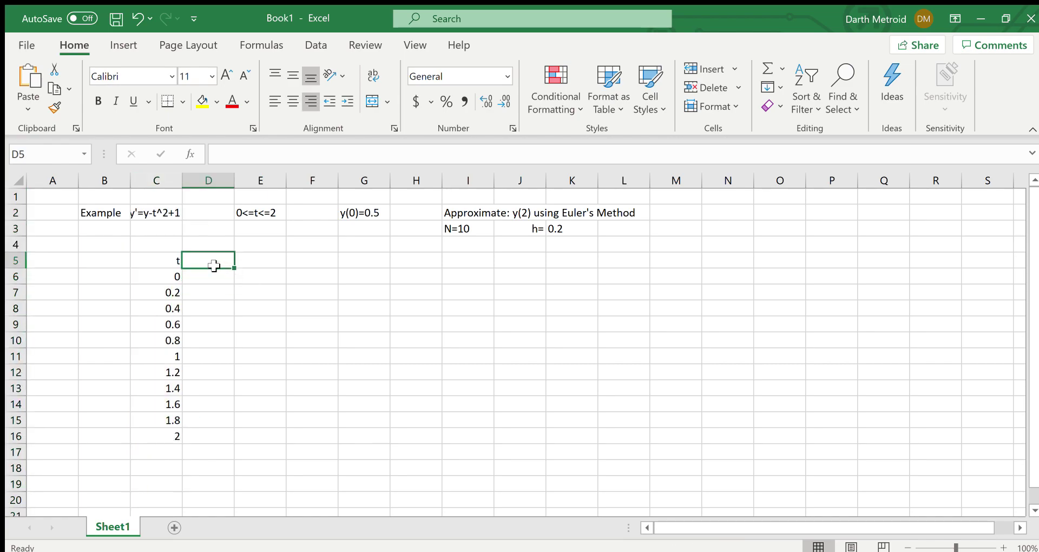
key("Up")
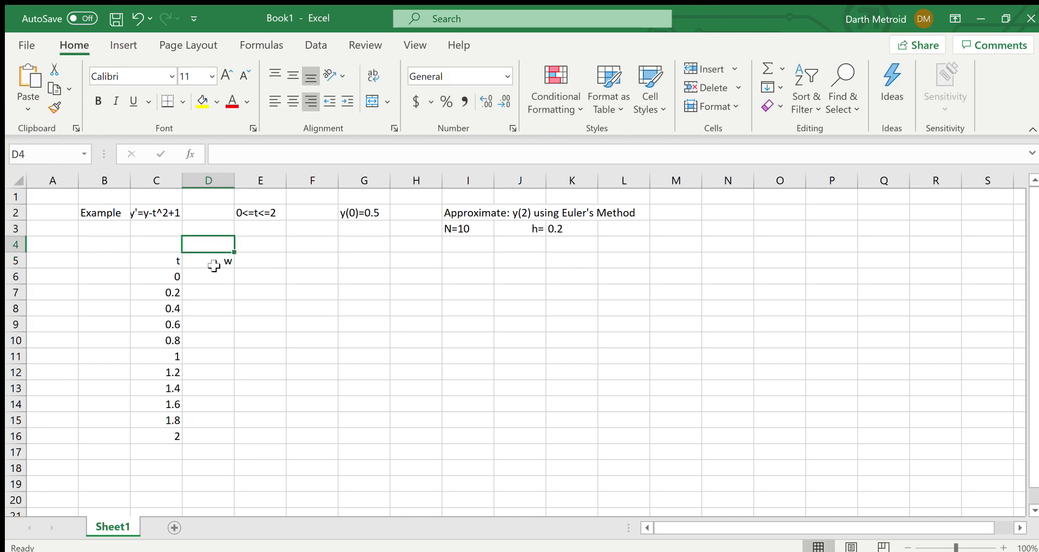
type(")appr")
key("BackSpace")
key("BackSpace")
key("BackSpace")
key("BackSpace")
key("BackSpace")
type("(apprc")
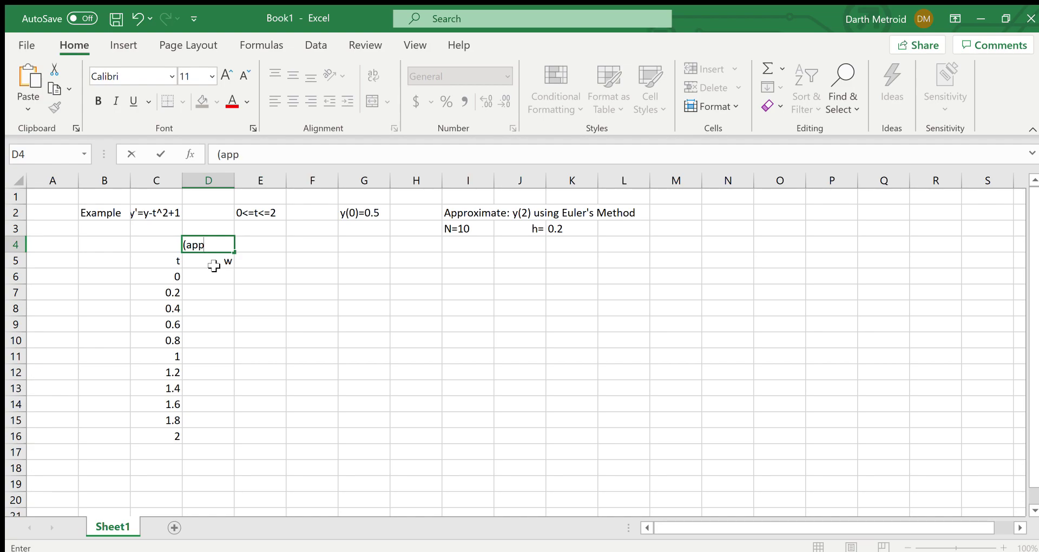
key("BackSpace")
type("ox EM)")
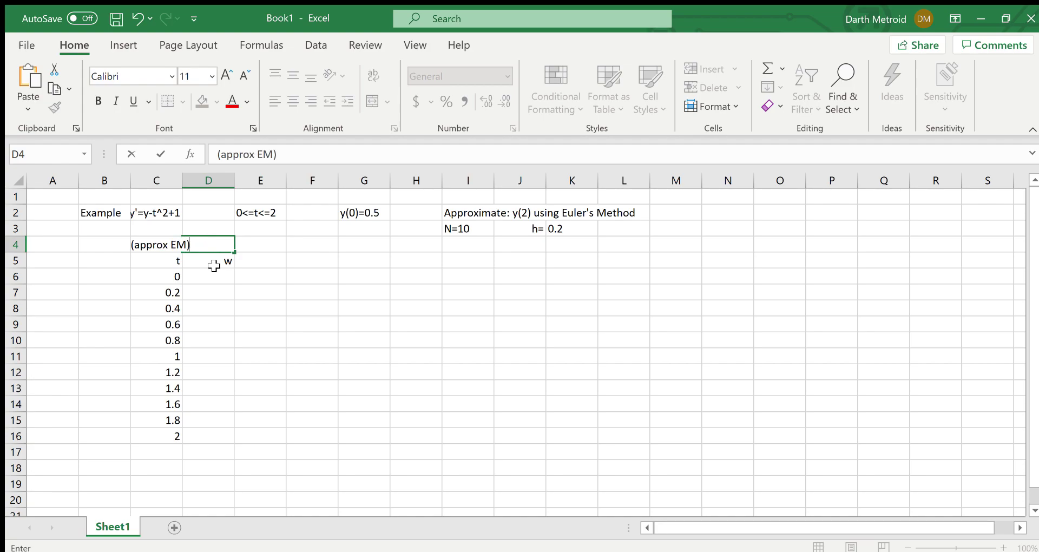
key("Return")
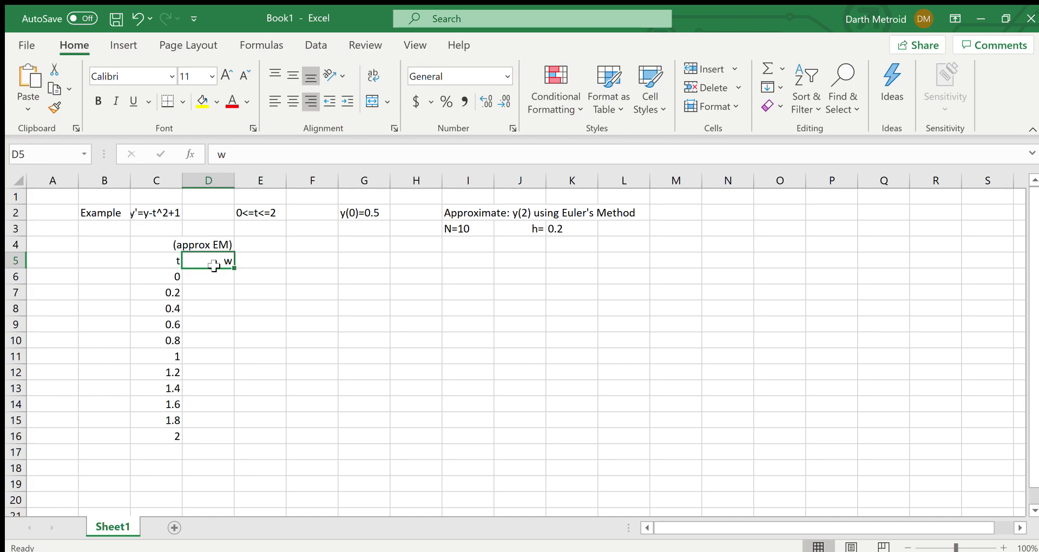
Step: Widen column D so the (approx EM) label fits inside it
left_click(243, 184)
left_click(227, 181)
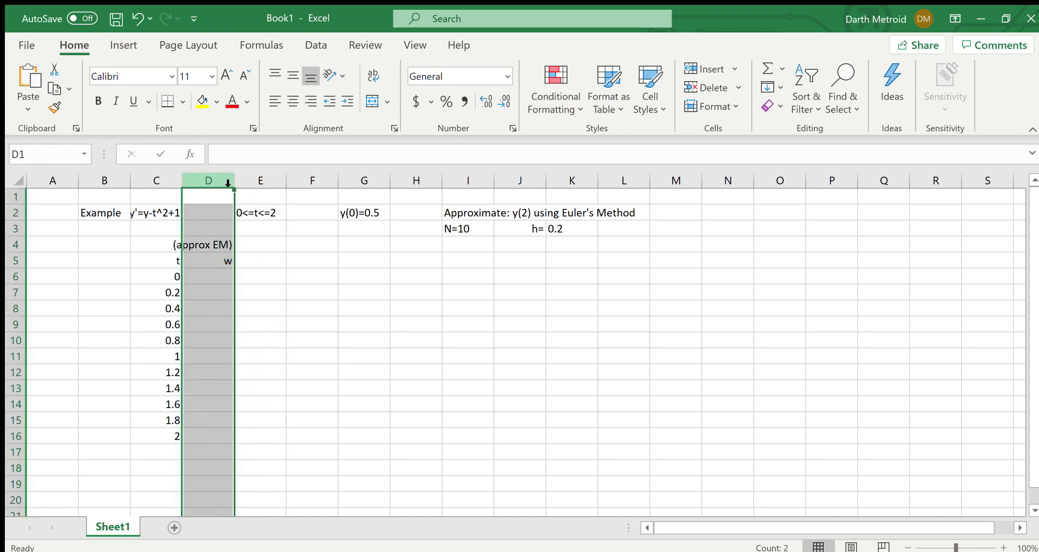
left_click_drag(235, 181, 252, 182)
Step: Enter the initial condition value 0.5 in D6 as the first w value
left_click(217, 276)
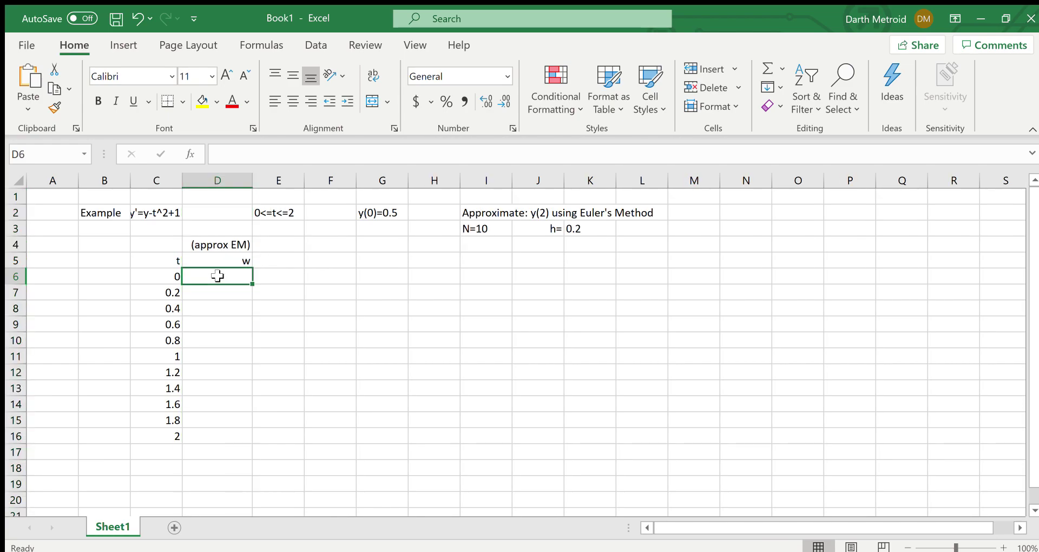
type("=")
key("Escape")
left_click(383, 219)
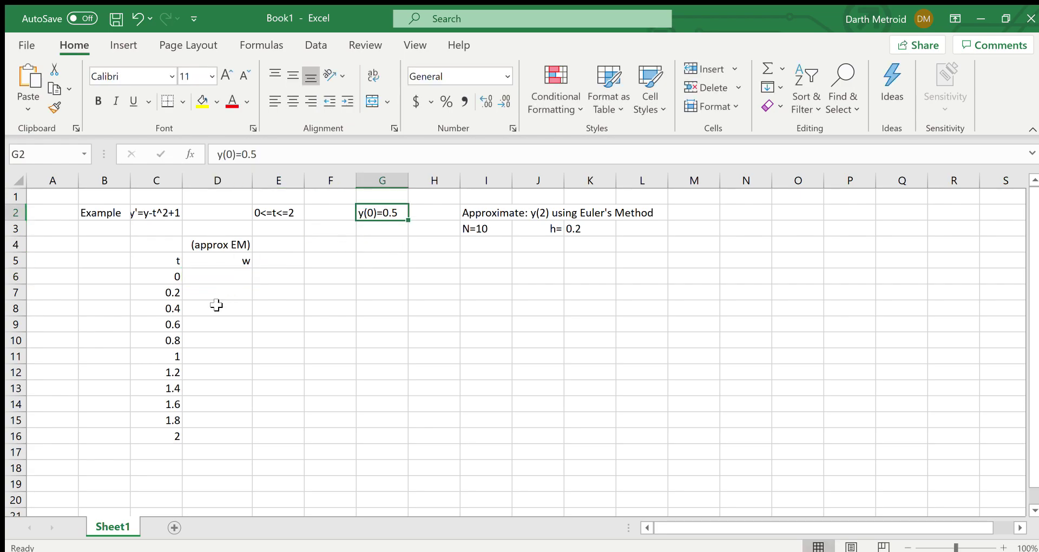
left_click(206, 278)
type("0.5")
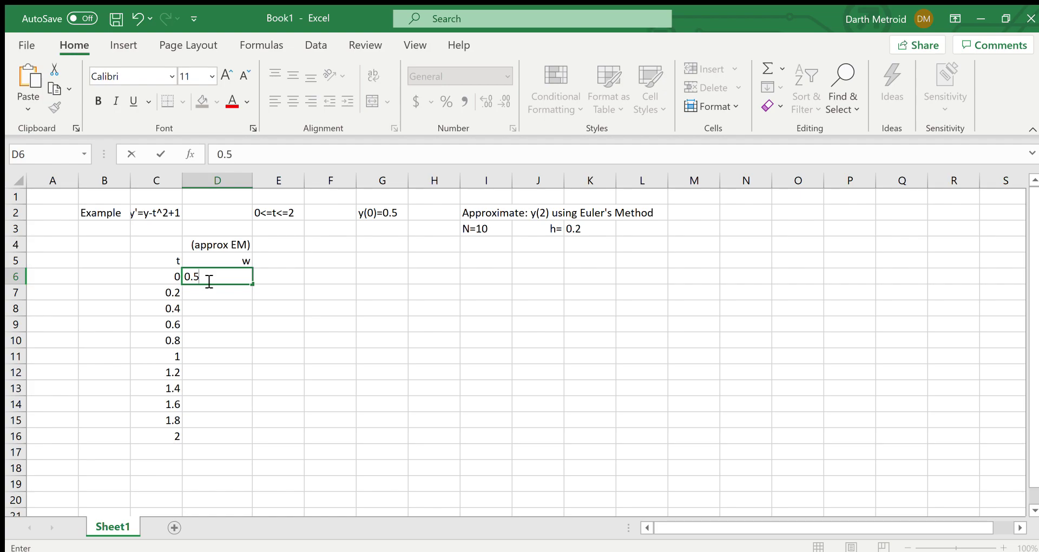
key("Return")
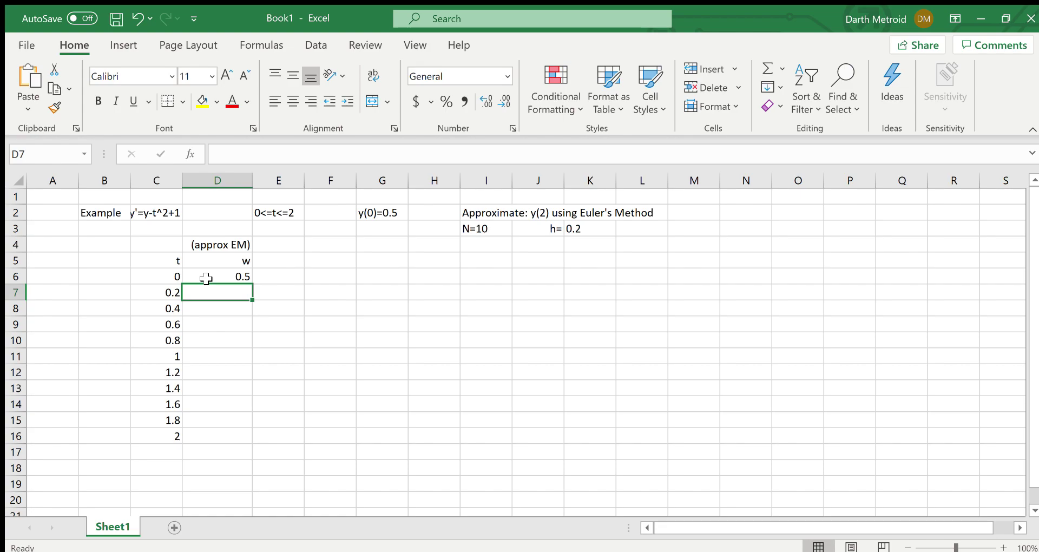
Step: Begin the Euler formula in D7 with =D6+$K$3, using an absolute reference to the step size
left_click(206, 278)
key("Down")
type("=")
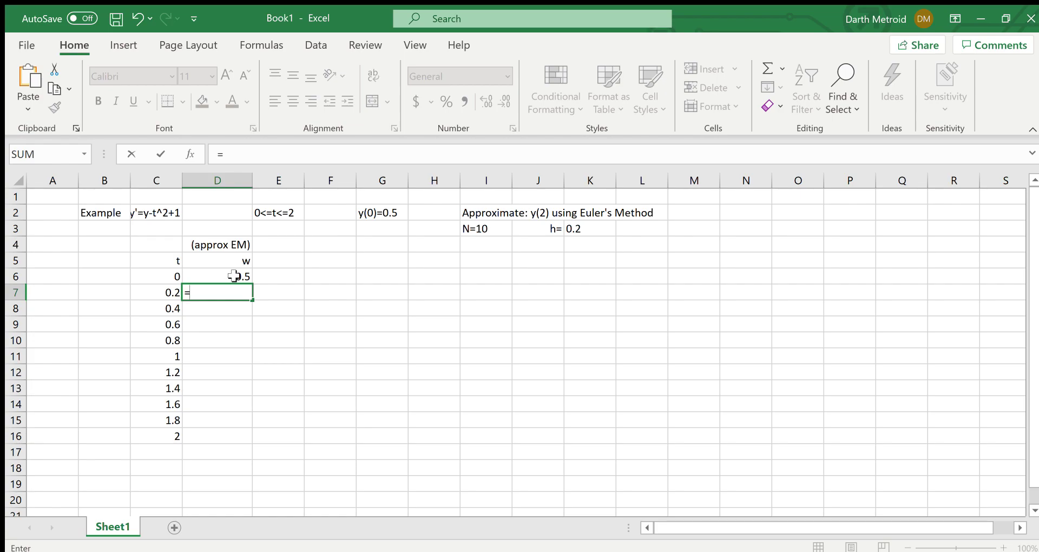
left_click(234, 277)
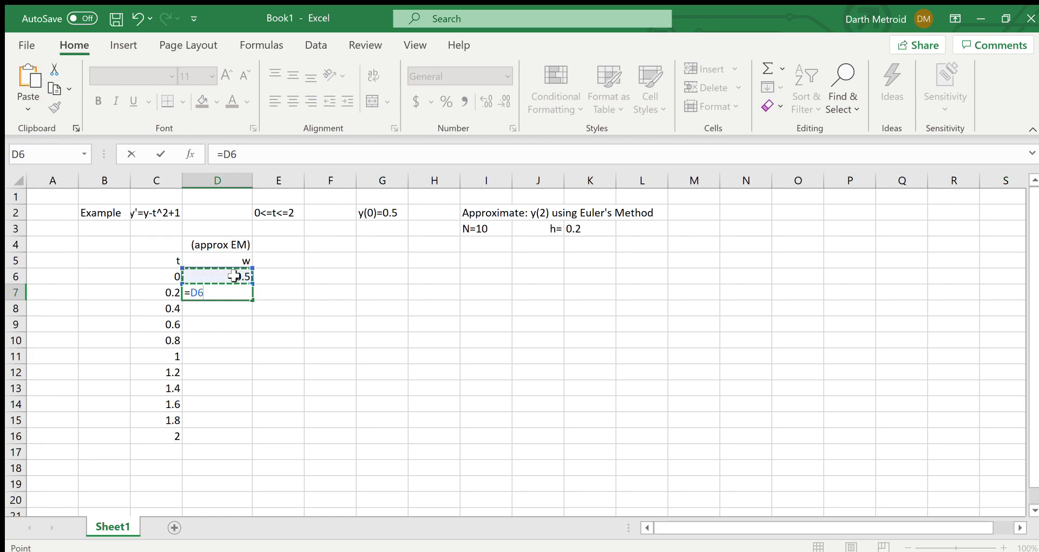
type("+")
left_click(586, 230)
left_click(248, 154)
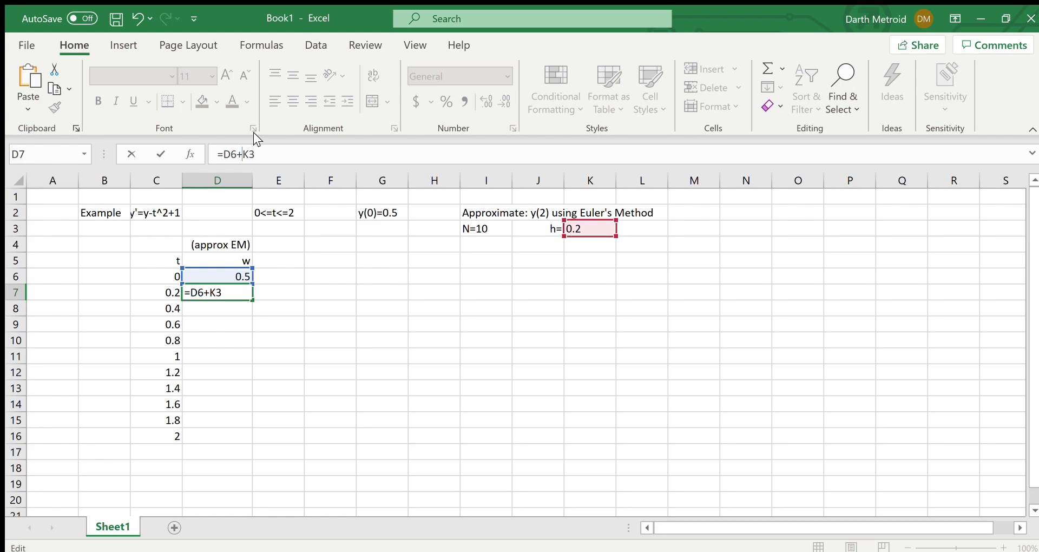
type("$K$")
Step: Complete the D7 formula as =D6+$K$3*(D6-C6*C6+1) and commit it
type("(")
key("BackSpace")
type("*(")
left_click(224, 278)
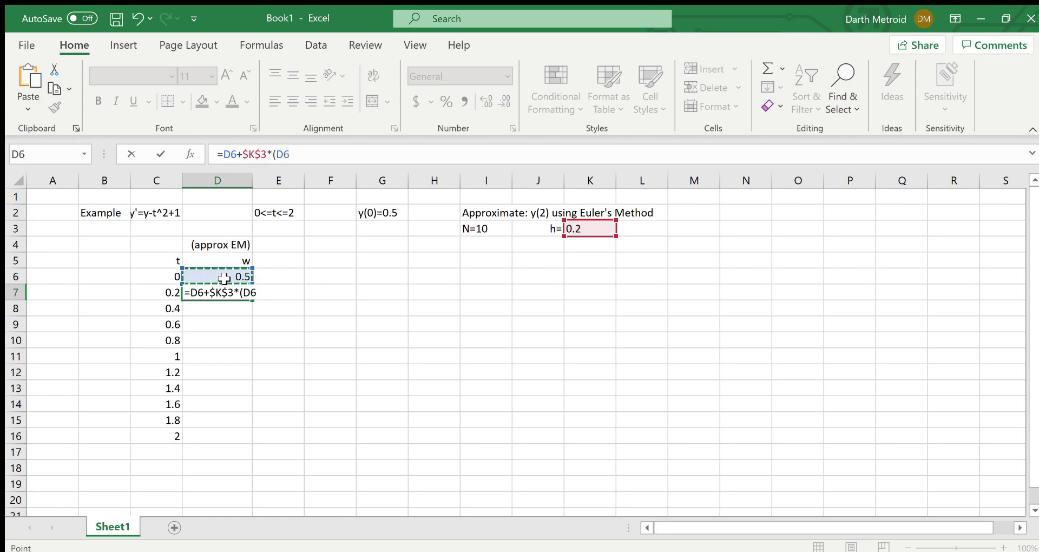
type("-")
left_click(170, 278)
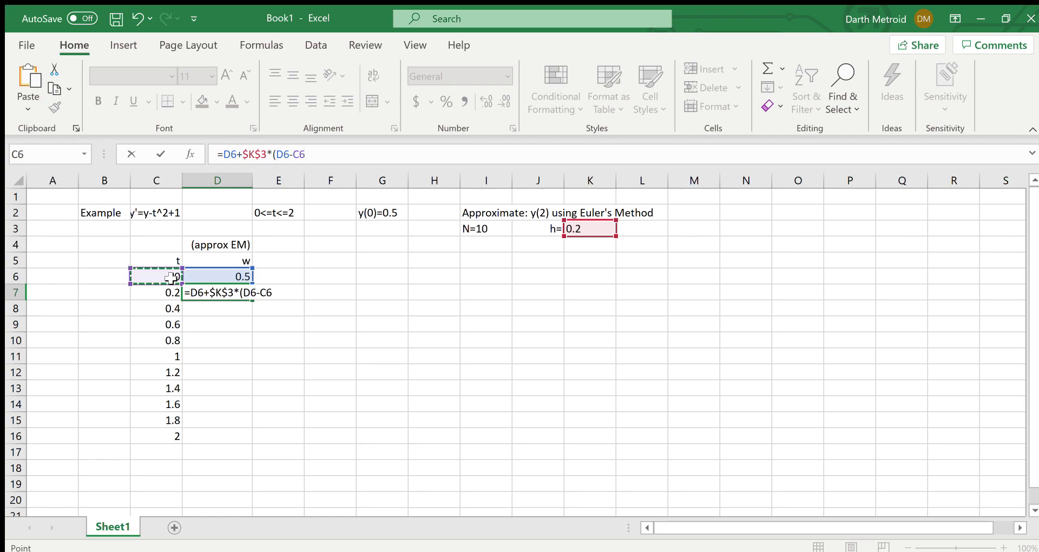
type("*")
left_click(170, 279)
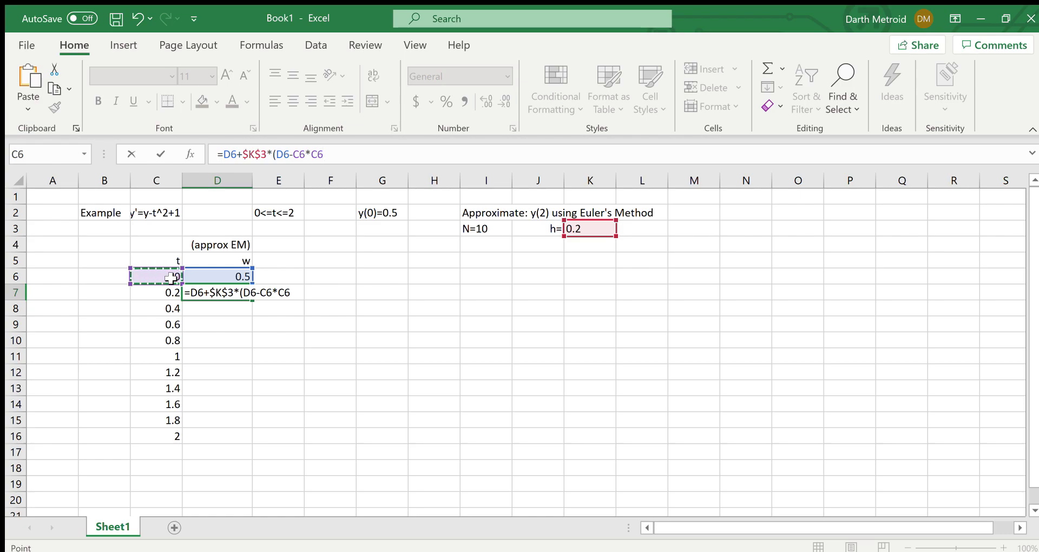
type("+1)")
key("Return")
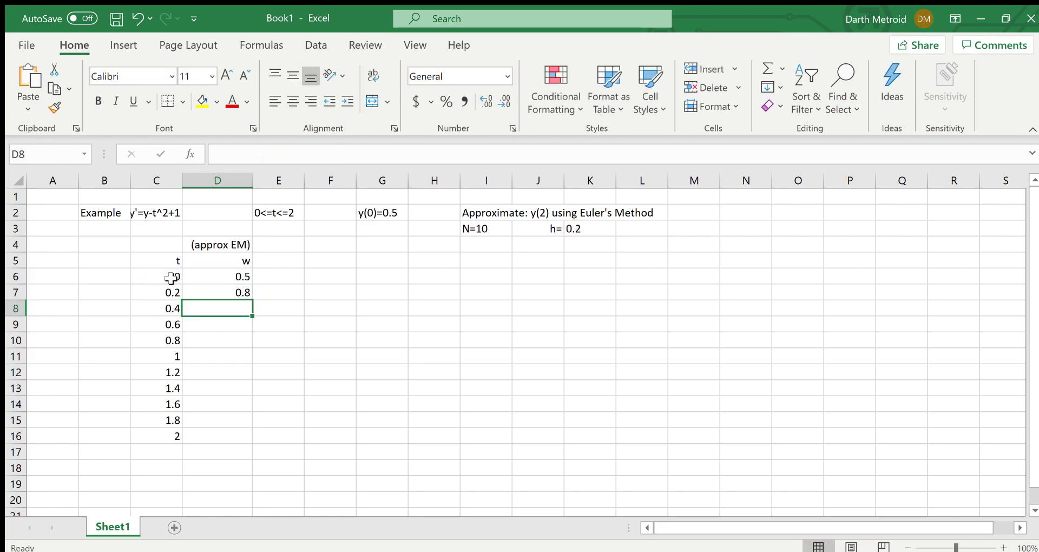
Step: Fill the Euler formula from D7 down the w column through D16
left_click(245, 294)
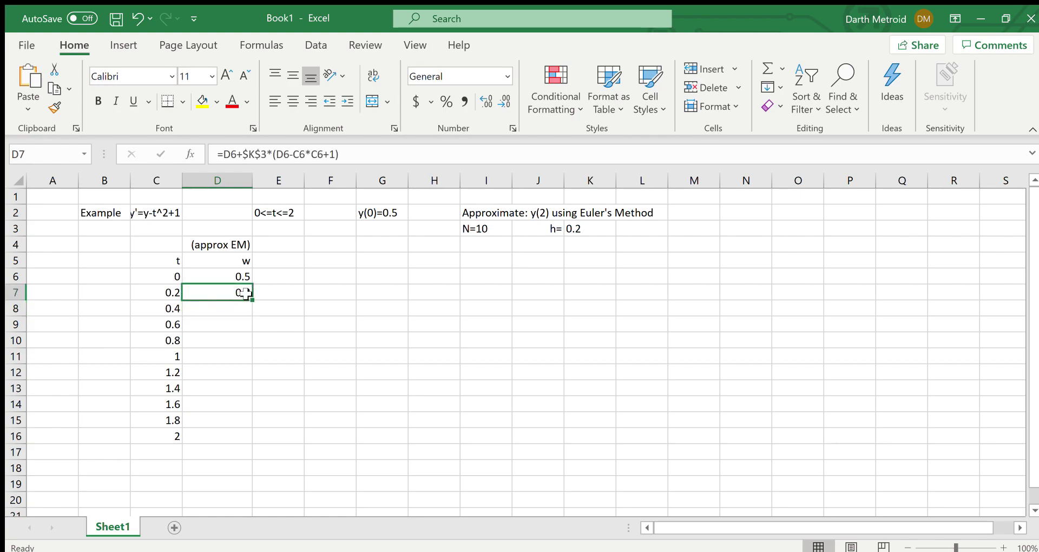
left_click_drag(255, 301, 239, 441)
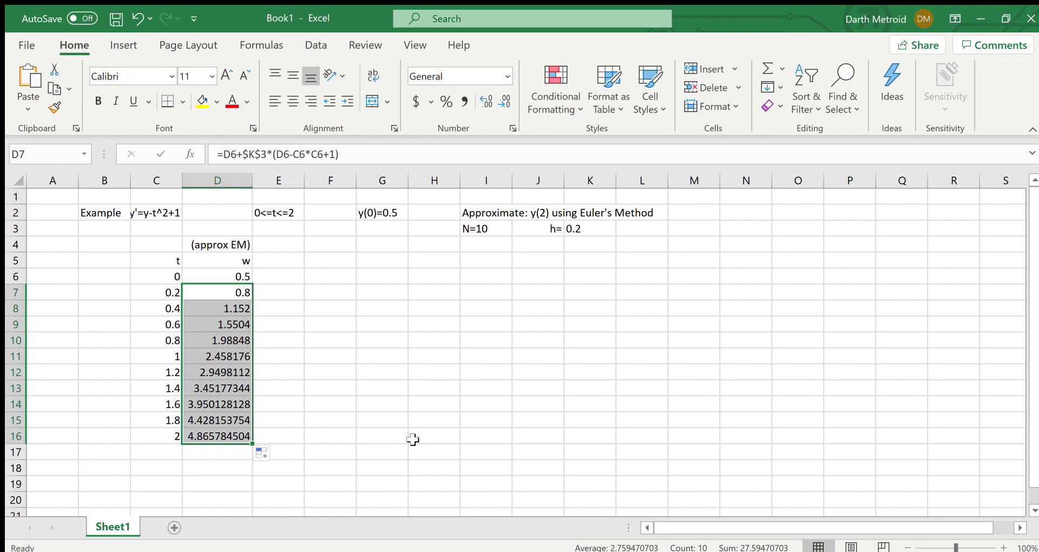
Step: Enter the label Actual in E4 and widen column E slightly
left_click(294, 244)
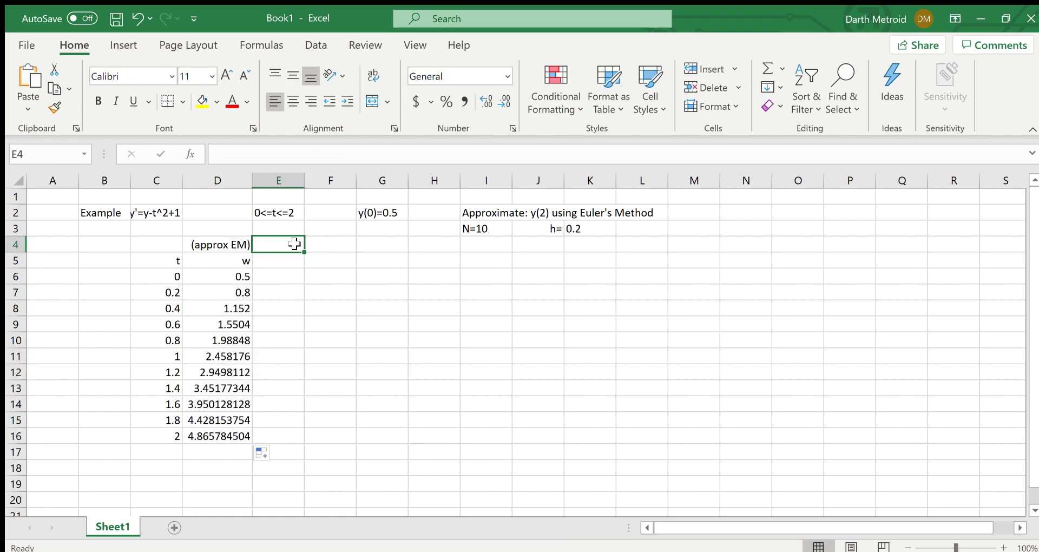
type("Actual")
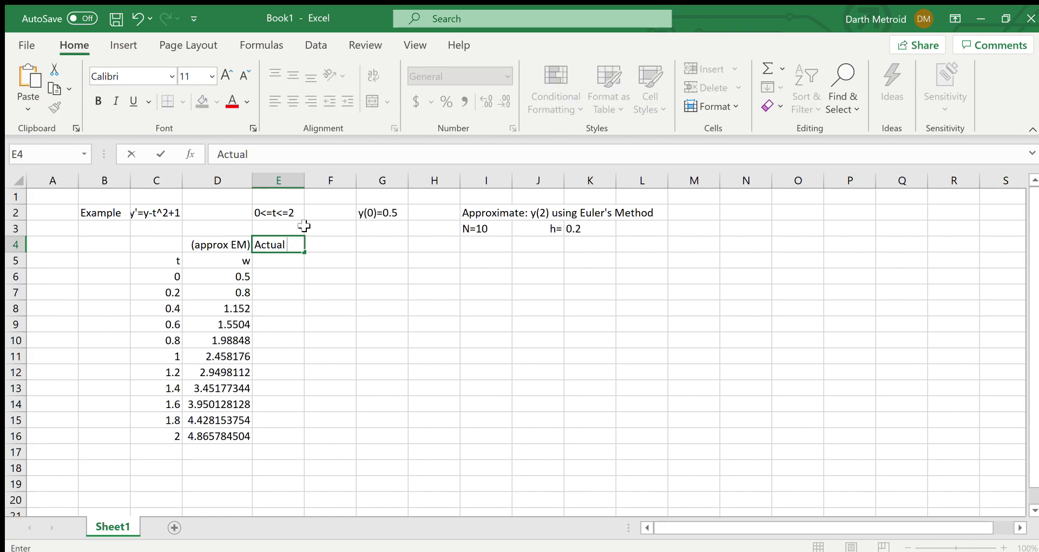
left_click(303, 190)
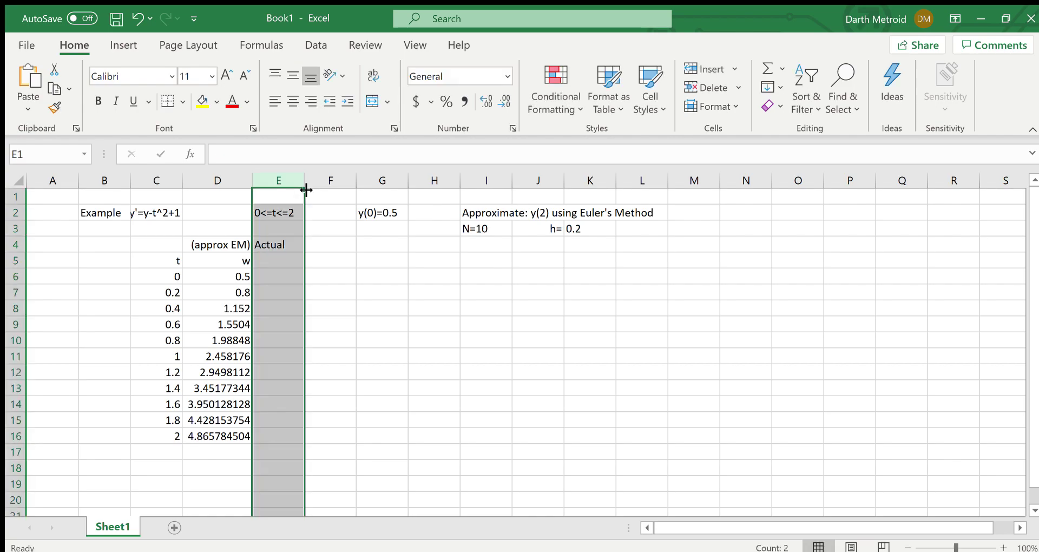
left_click_drag(304, 184, 326, 183)
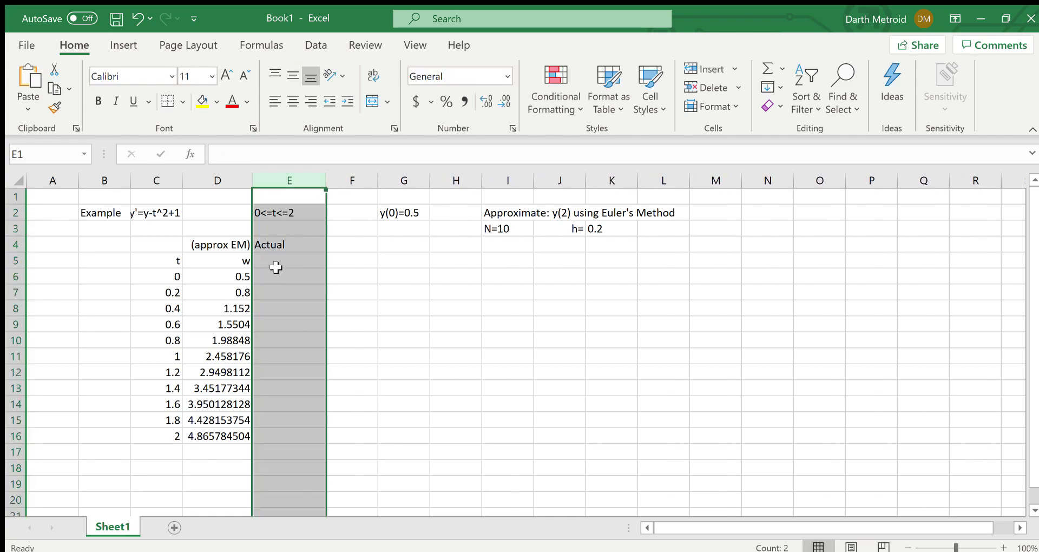
Step: Enter the label y in E5 and right-align all of column E
left_click(277, 261)
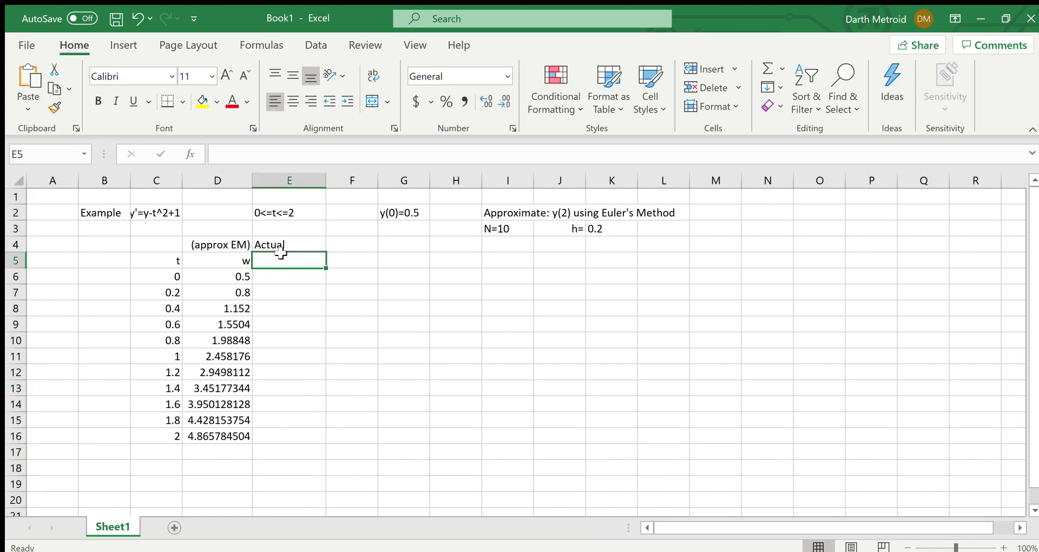
type("y")
key("Return")
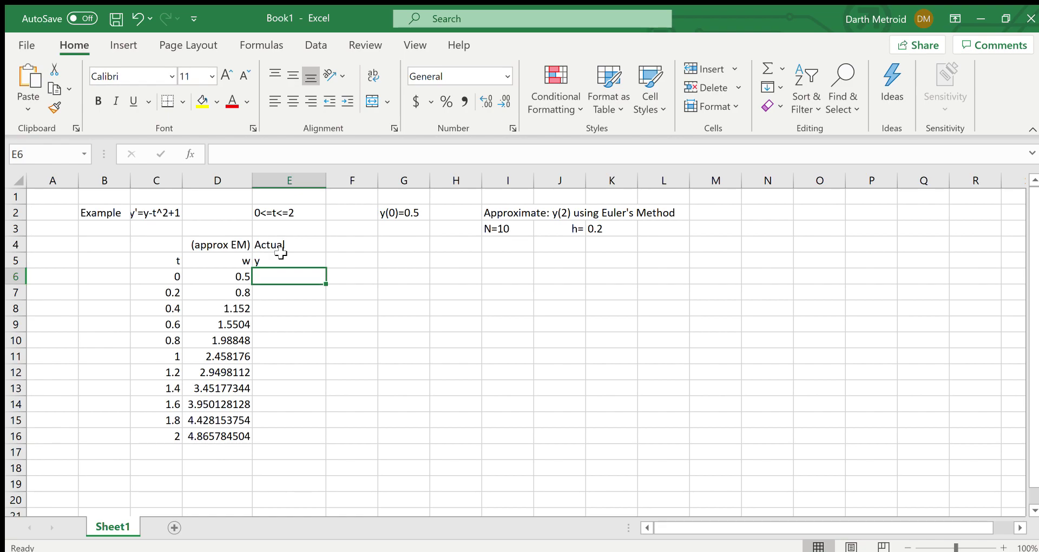
left_click(281, 252)
left_click(299, 186)
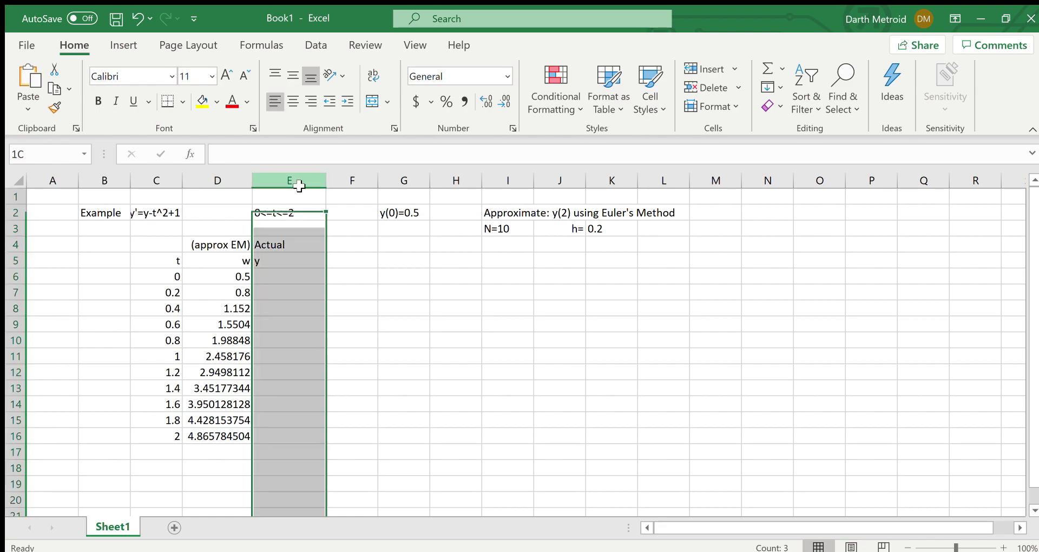
left_click(311, 101)
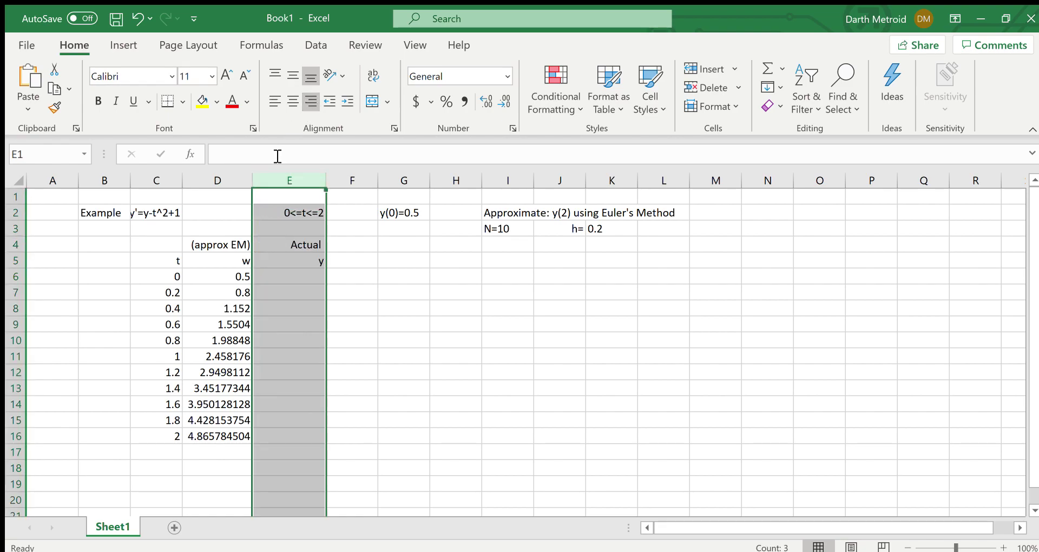
Step: Enter the initial actual value as =0.5 in E6
left_click(290, 260)
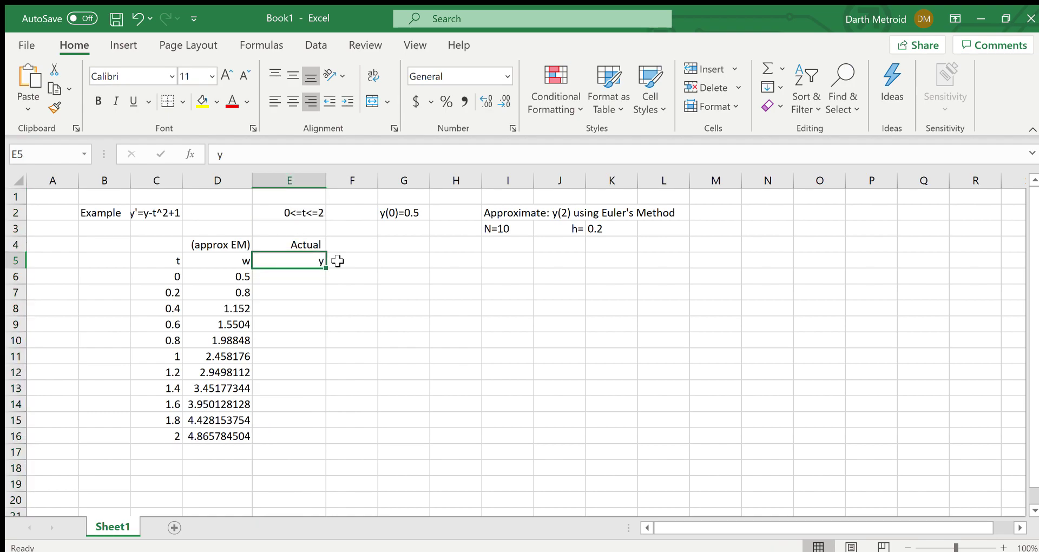
left_click(309, 276)
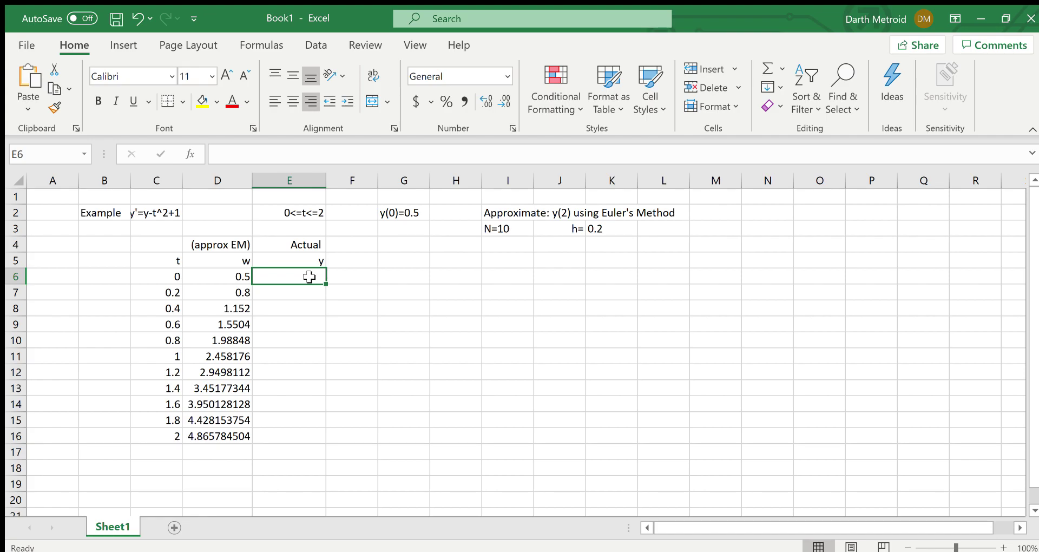
type("=0.5")
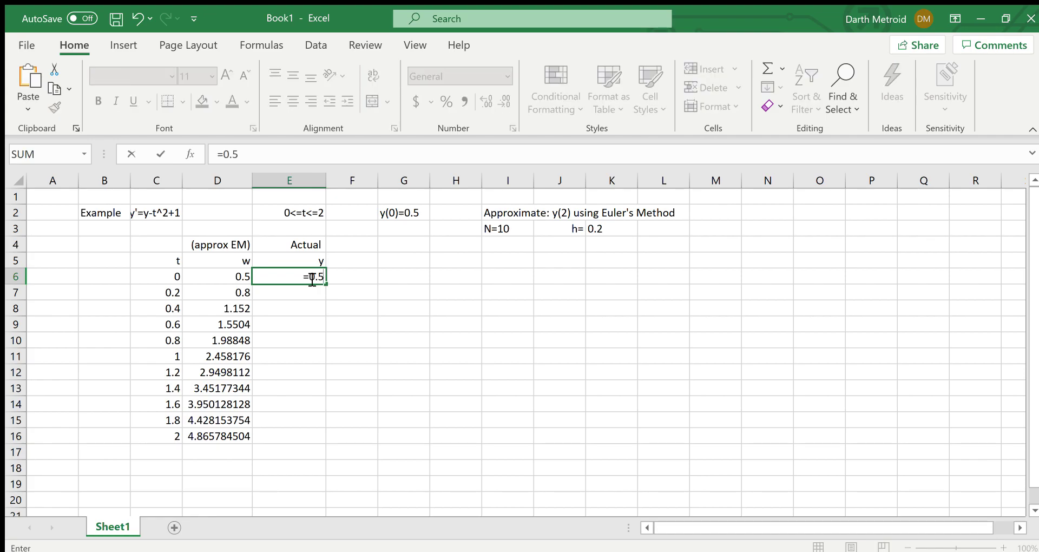
key("Up")
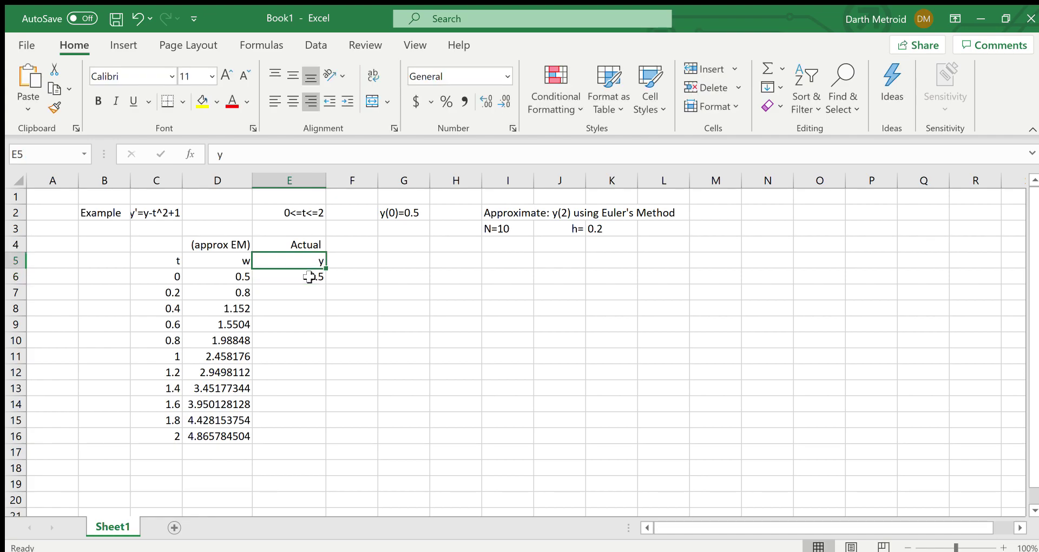
Step: Widen column C so the differential equation in C2 fits inside its cell
key("Left")
key("Left")
key("Left")
key("Up")
key("Up")
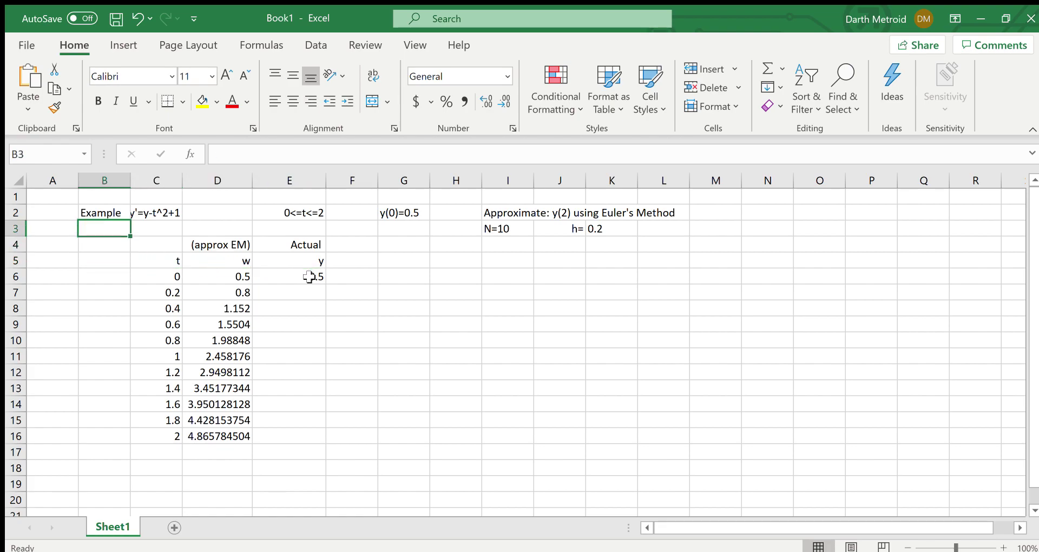
left_click(129, 183)
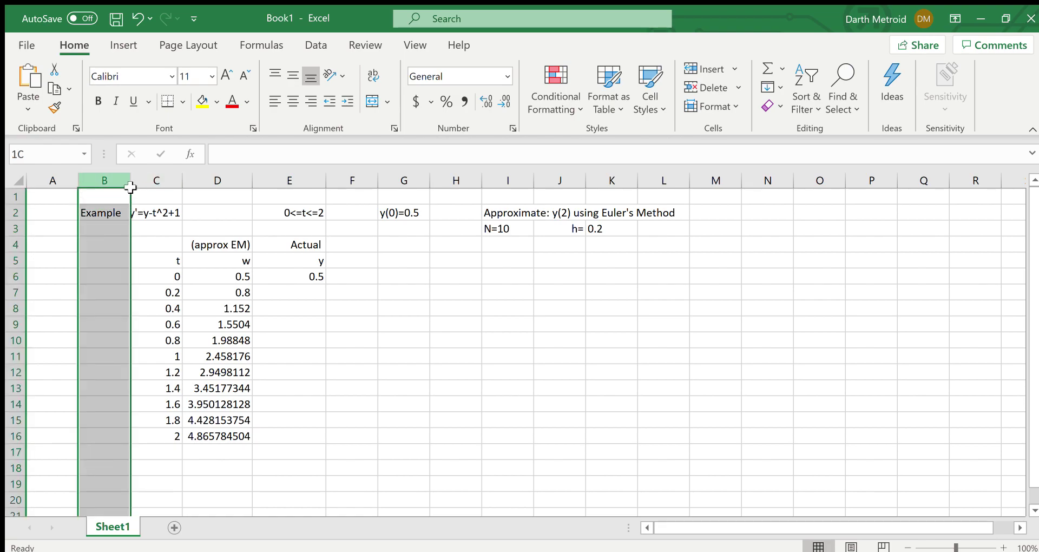
left_click_drag(130, 186, 202, 179)
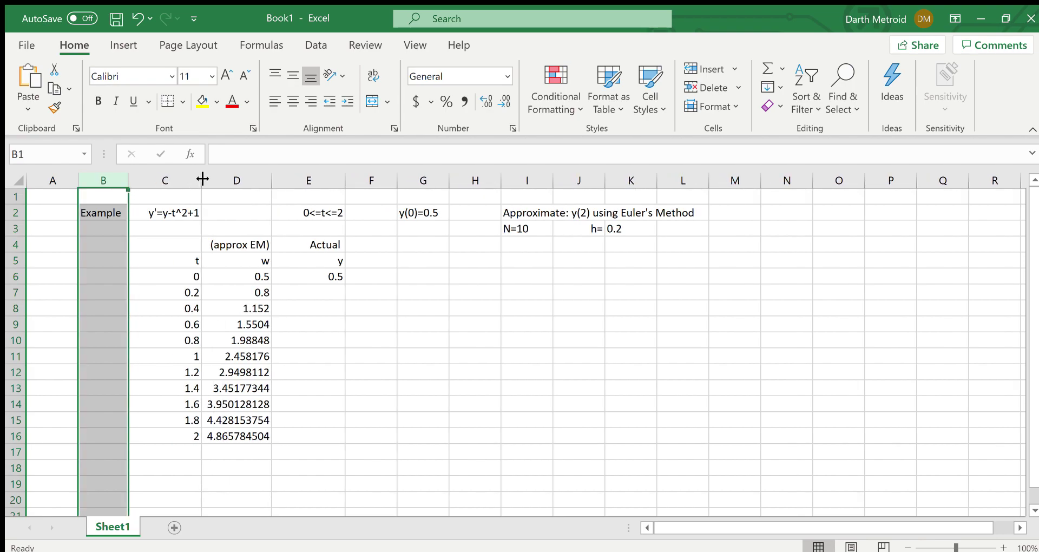
Step: Enter the exact solution y=(t+1)^2-0.5e^t as text in C3 and widen column C to fit it
left_click(142, 226)
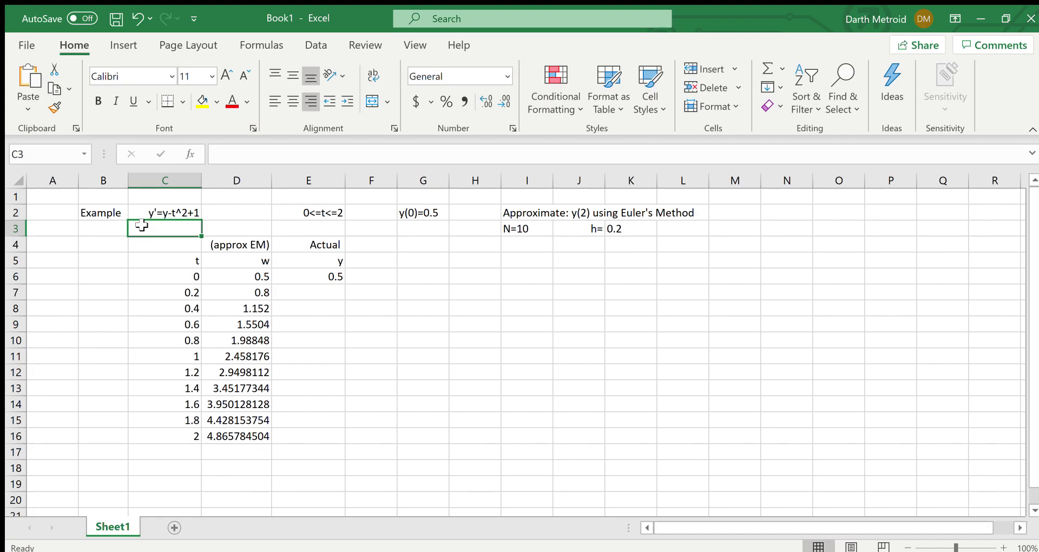
type("y=")
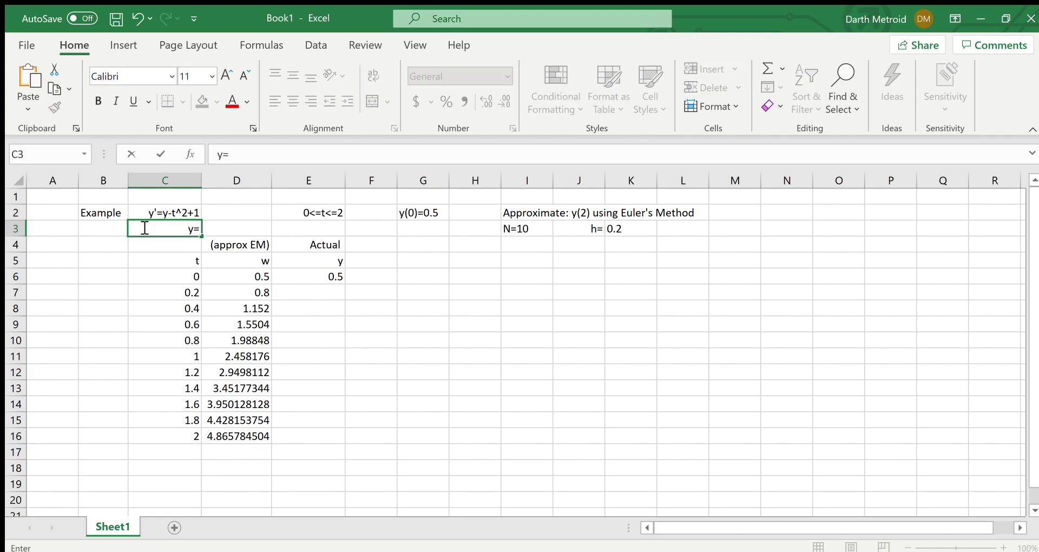
type("(t+1")
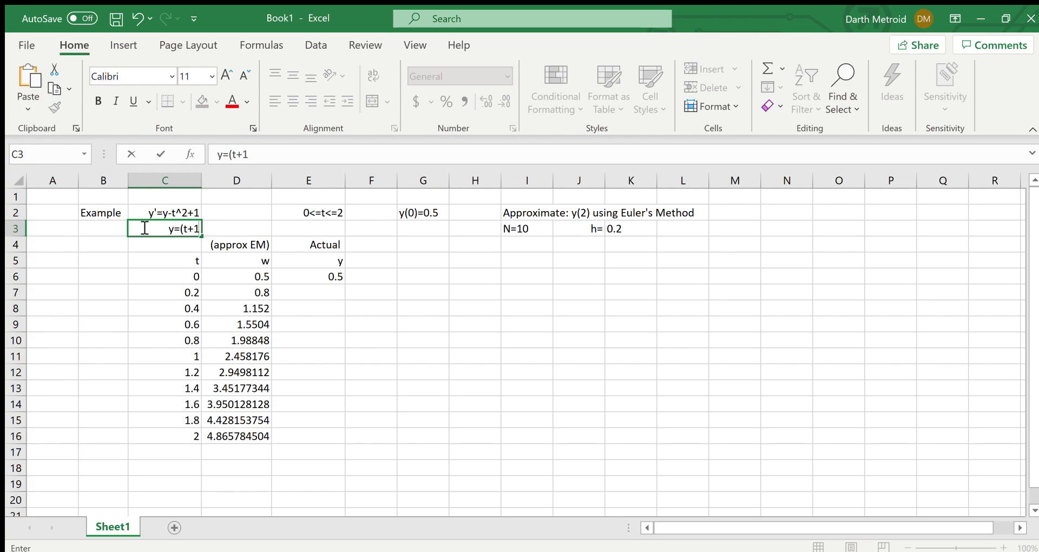
type(")^2-")
type("0.")
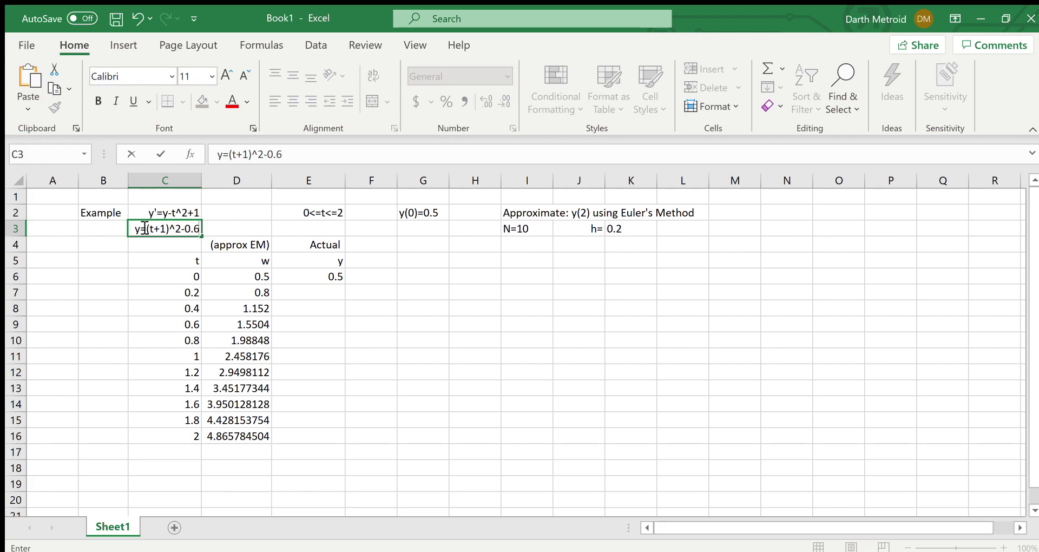
type("5e")
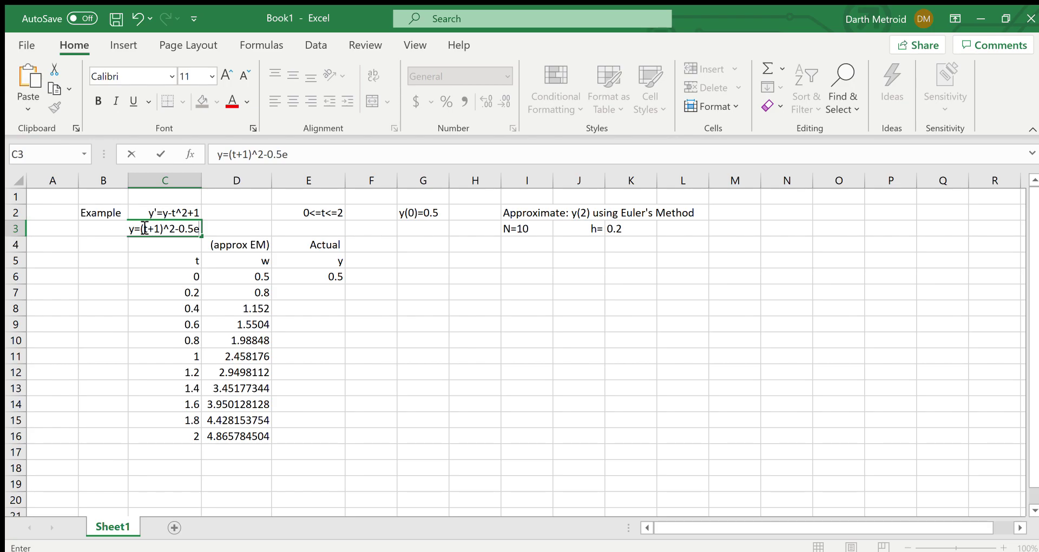
type("^t")
key("Return")
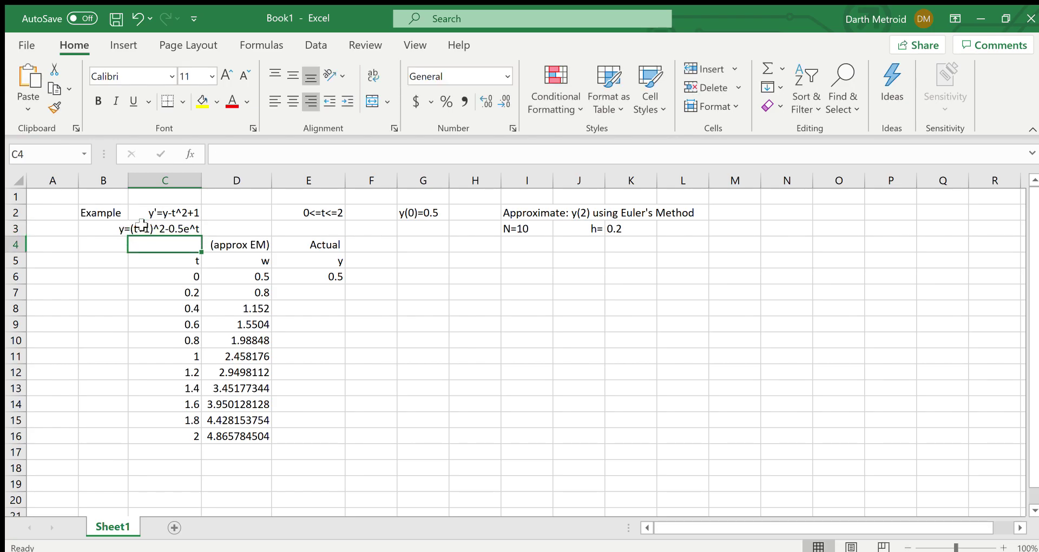
left_click_drag(202, 186, 224, 185)
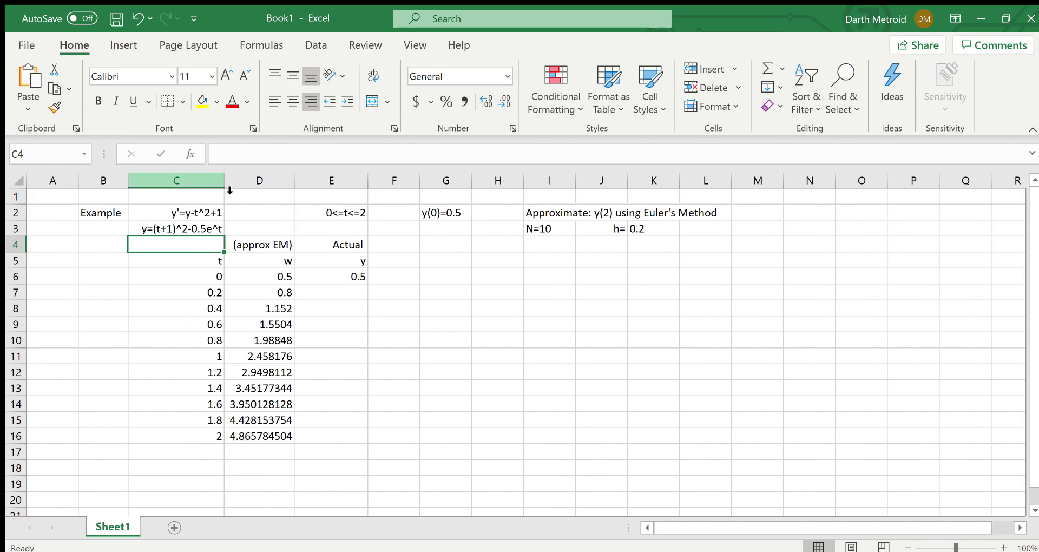
Step: Label the exact solution by entering ACTUAL in B3
left_click(167, 232)
left_click(121, 232)
type("A")
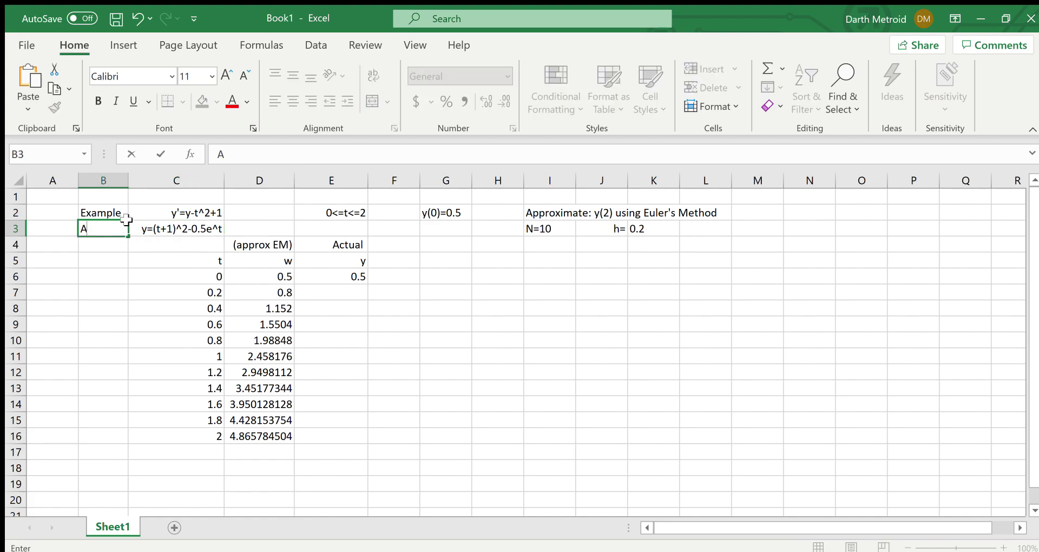
type("CTUAL")
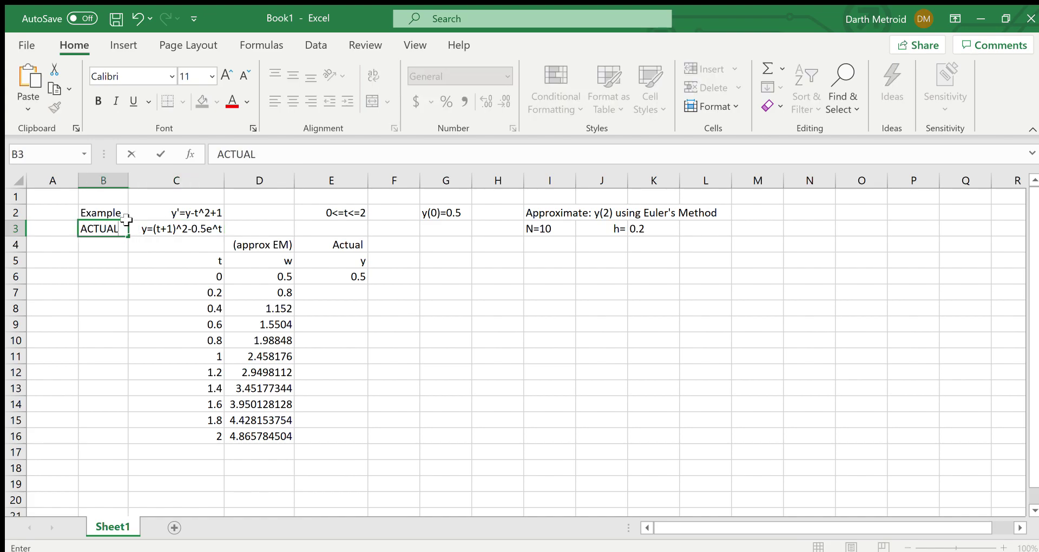
left_click(173, 230)
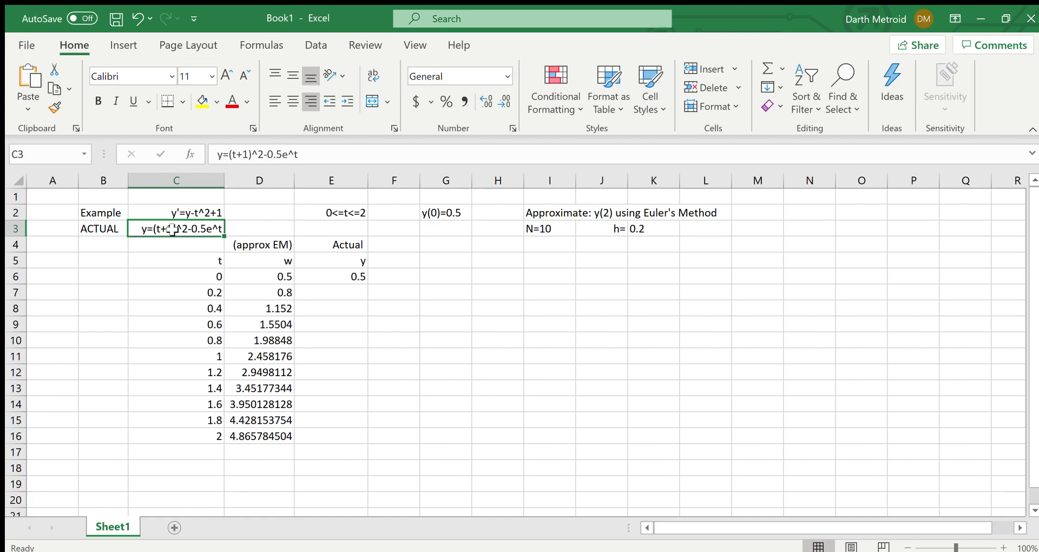
Step: Enter the exact-solution formula =(C7+1)^2-0.5*EXP(C7) in E7
left_click(353, 290)
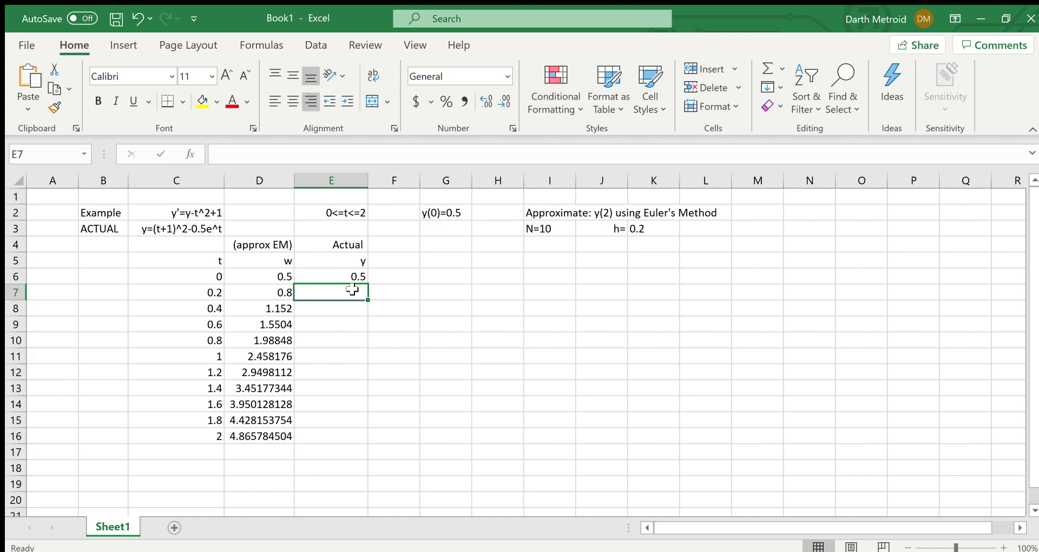
type("=")
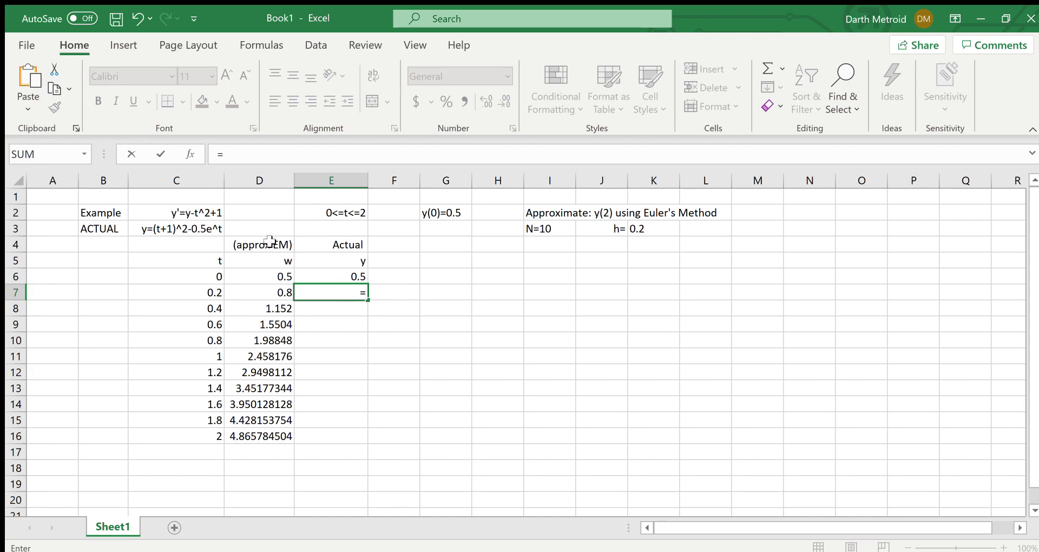
left_click(278, 157)
type("(")
left_click(214, 293)
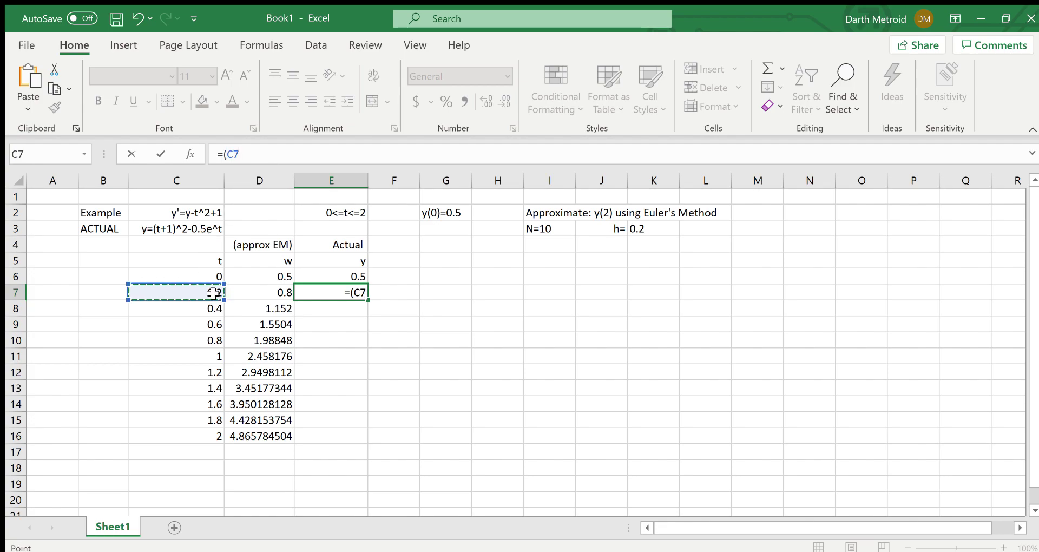
type("+1)^2-")
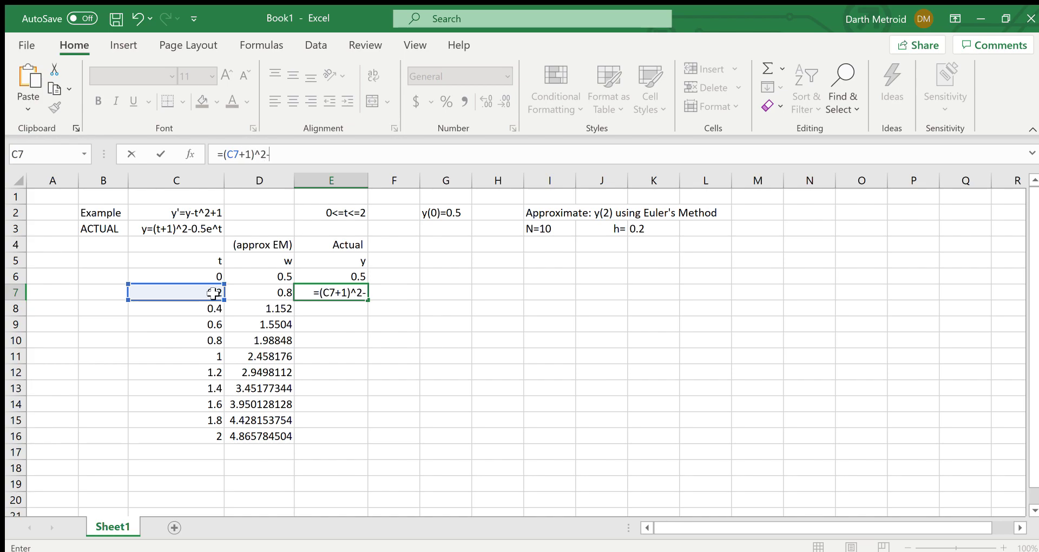
type("0.5*Exp(")
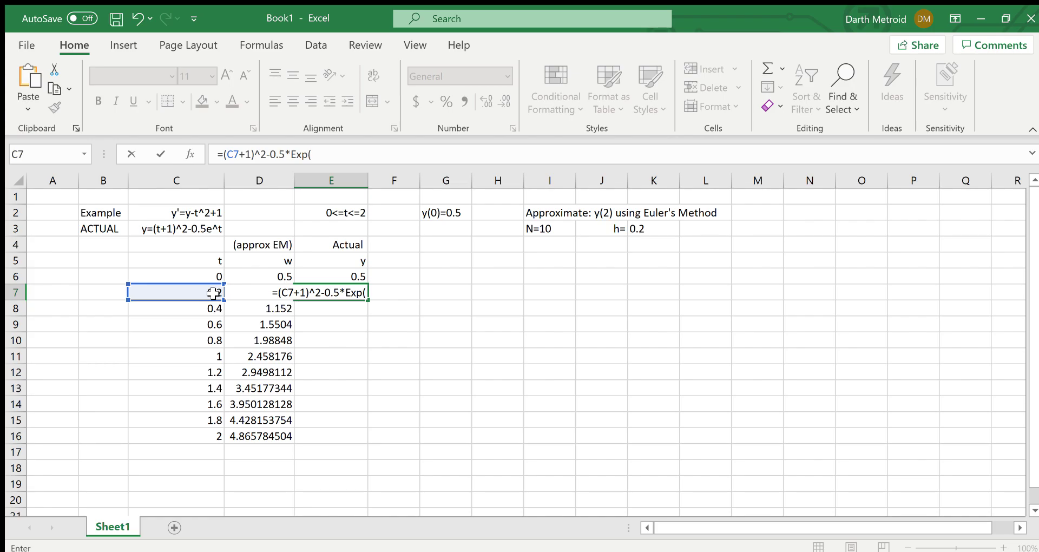
left_click(214, 293)
type(")")
key("Return")
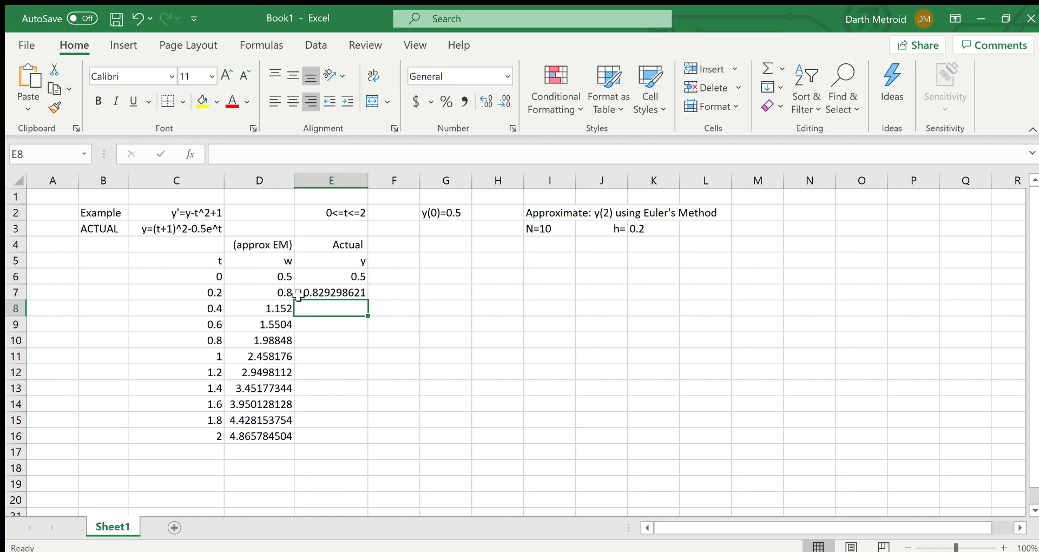
Step: Fill the exact-solution formula from E7 down the Actual column through E16
left_click(314, 293)
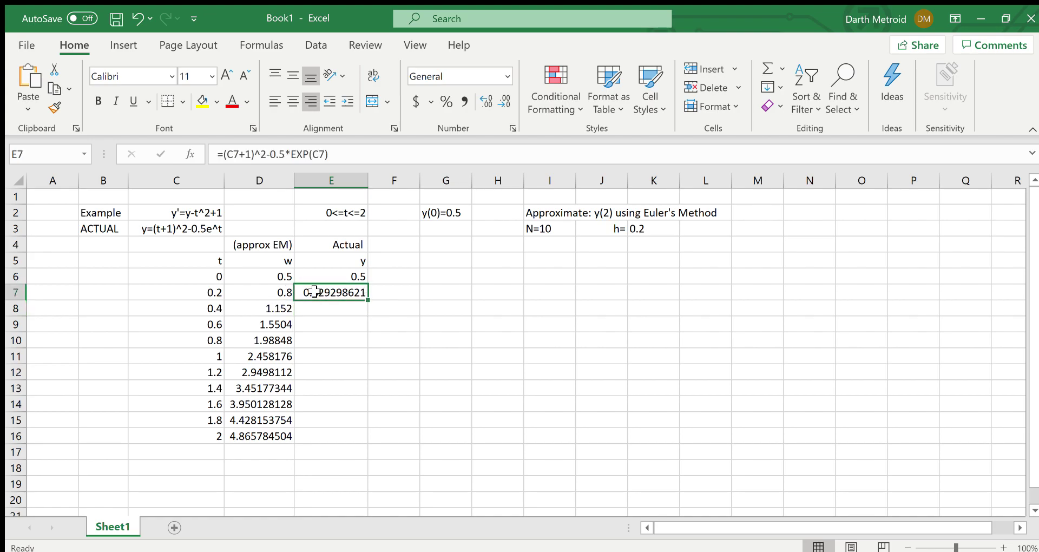
left_click(283, 294)
left_click(340, 292)
left_click_drag(370, 302, 352, 442)
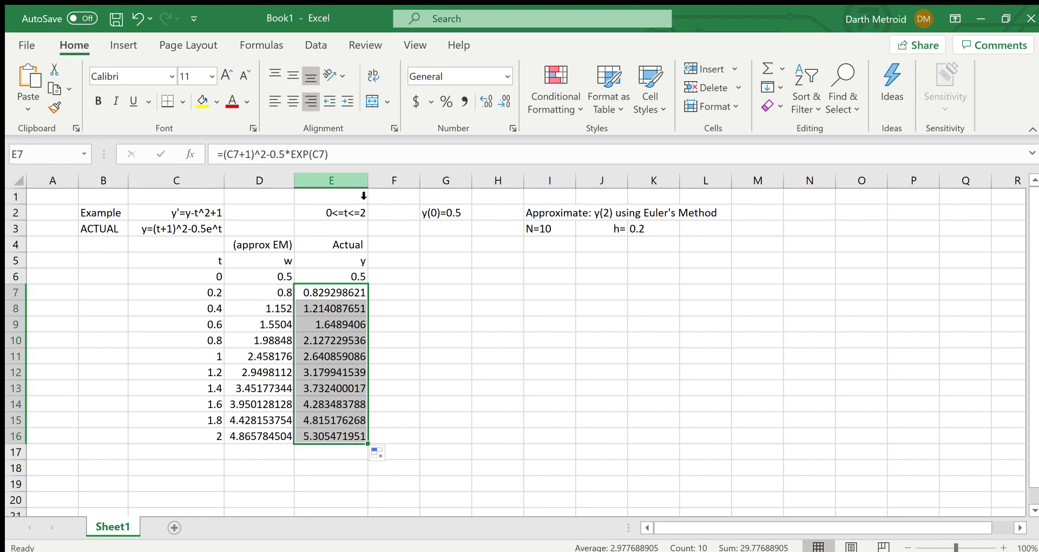
Step: Enter the heading Actual Error in F4 and widen column F to fit it
left_click(393, 247)
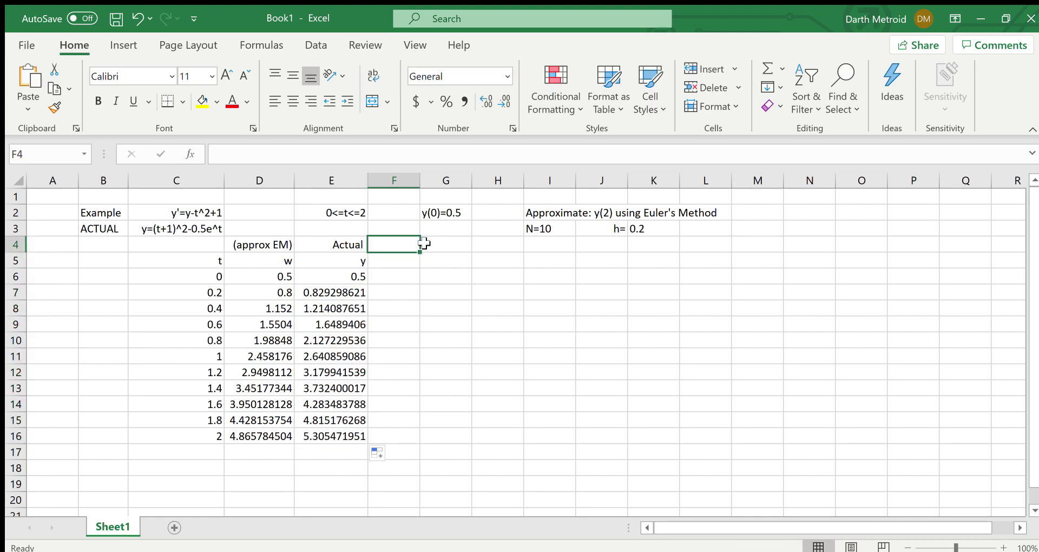
type("Actual Error")
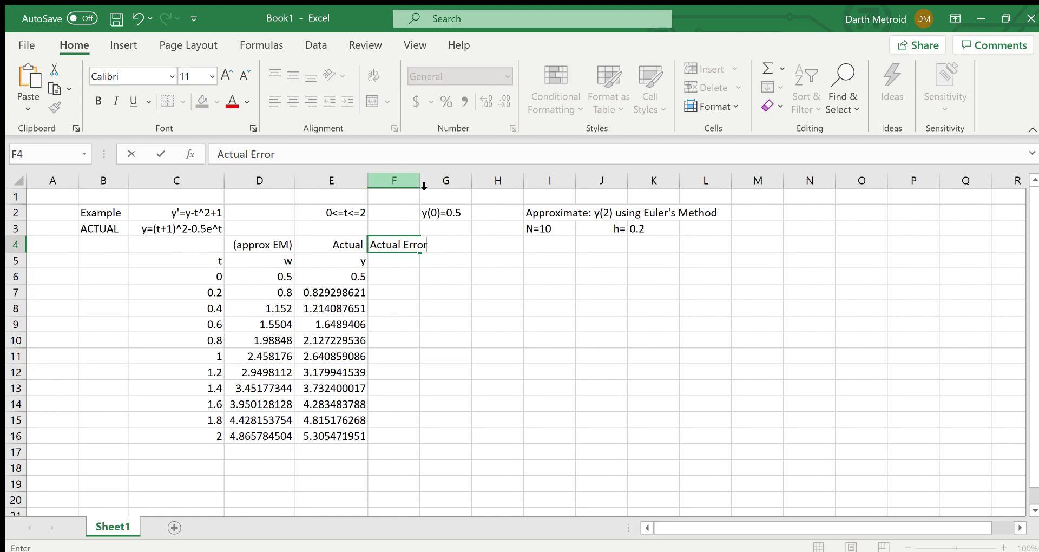
left_click(419, 183)
left_click_drag(421, 183, 436, 183)
Step: Enter the error column label |w-y| in F5
left_click(387, 255)
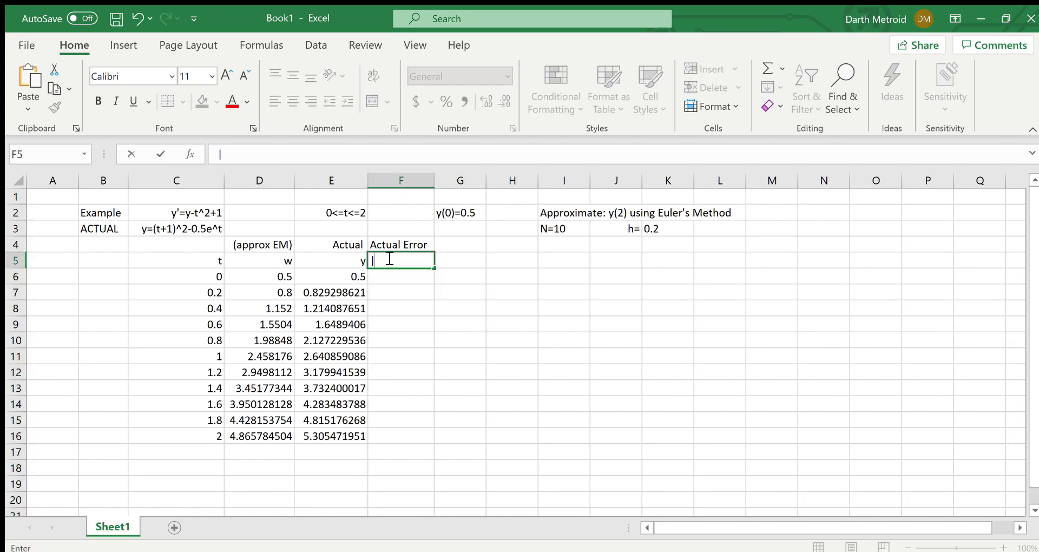
type("w")
type("-y")
type(")")
key("BackSpace")
type("|")
key("Left")
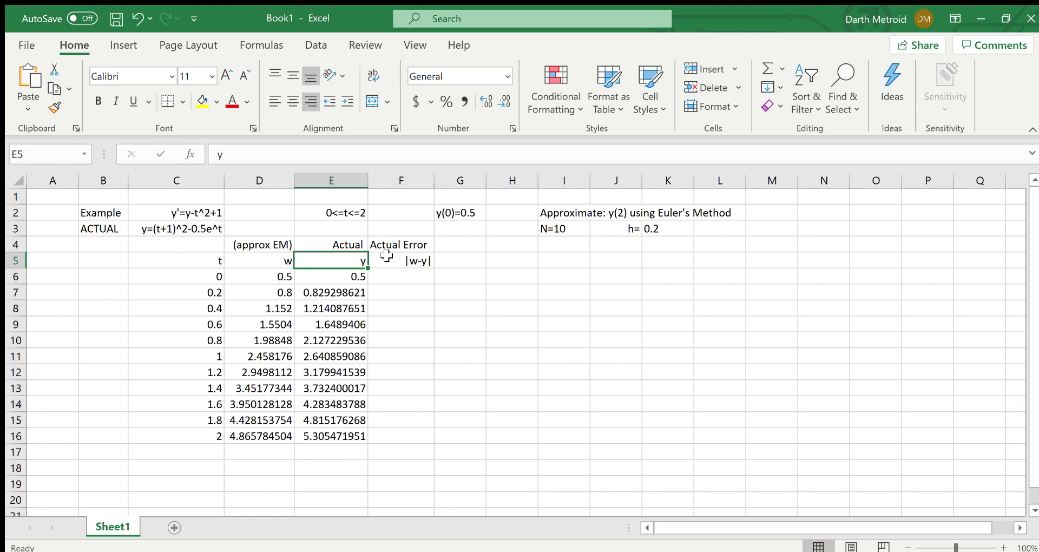
Step: Enter the absolute error formula =ABS(D6-E6) in F6 under the |w-y| label
key("Right")
key("Down")
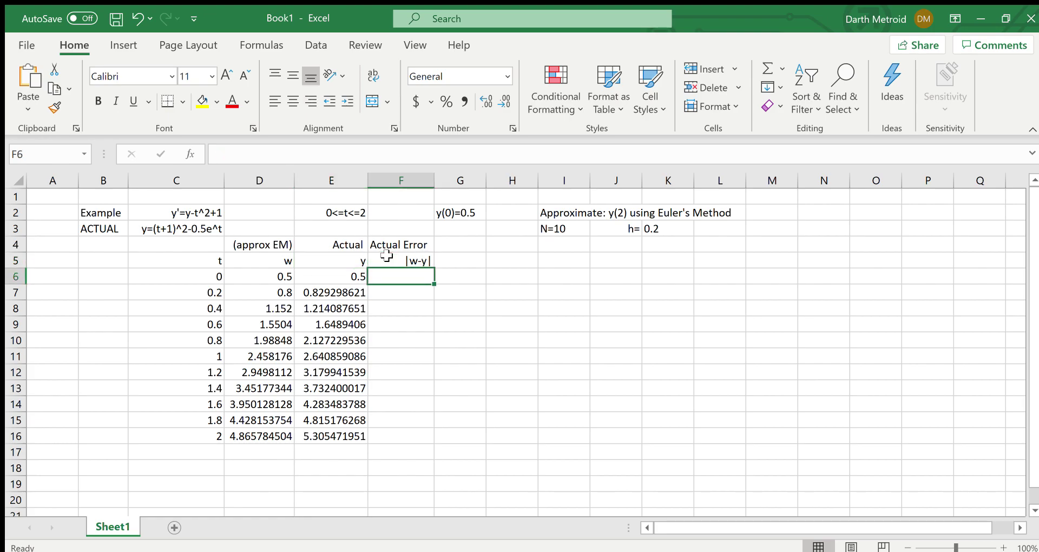
type("=abs(")
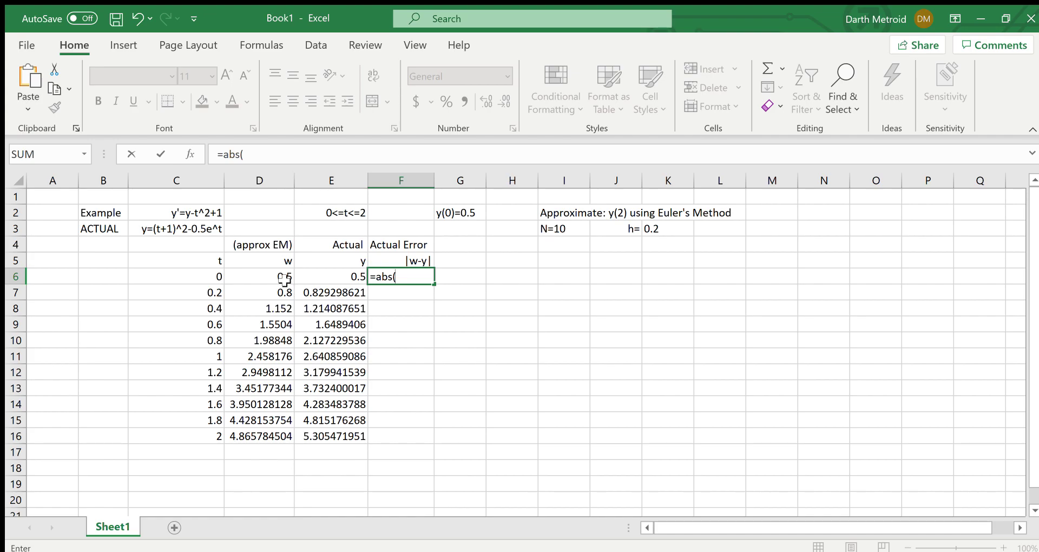
left_click(284, 280)
type("-")
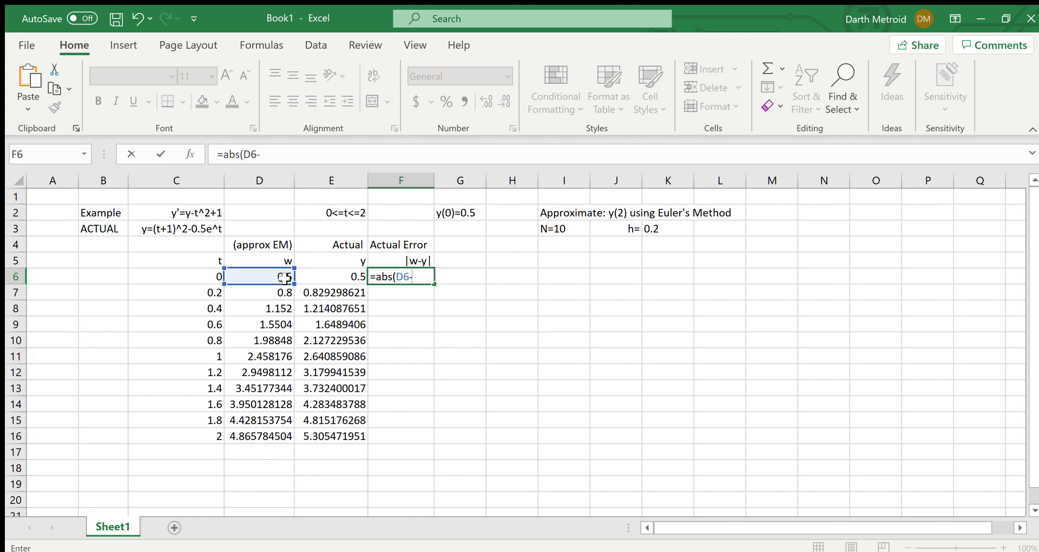
left_click(333, 282)
type(")")
key("Return")
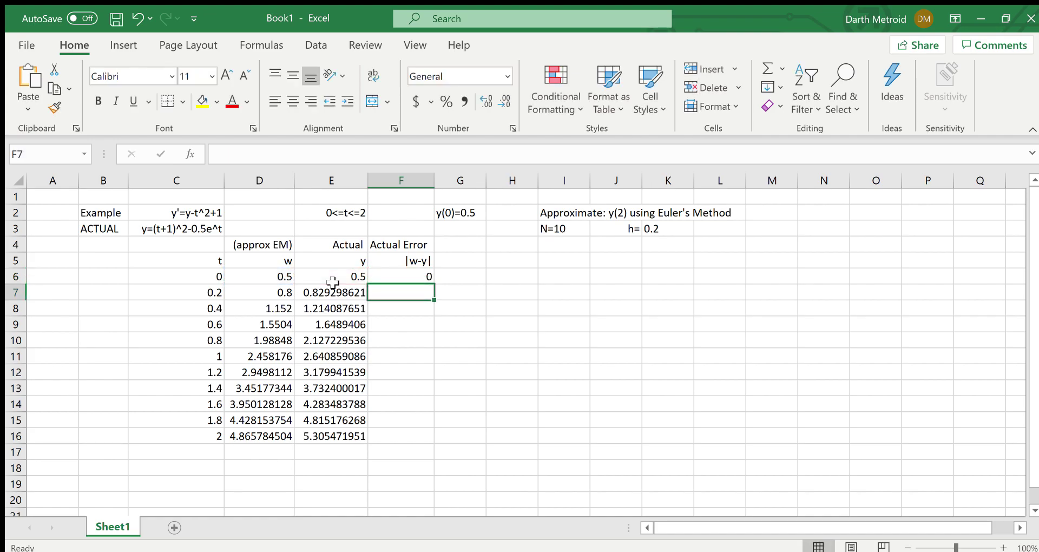
Step: Fill the absolute error formula from F6 down the Actual Error column through F16
left_click(453, 215)
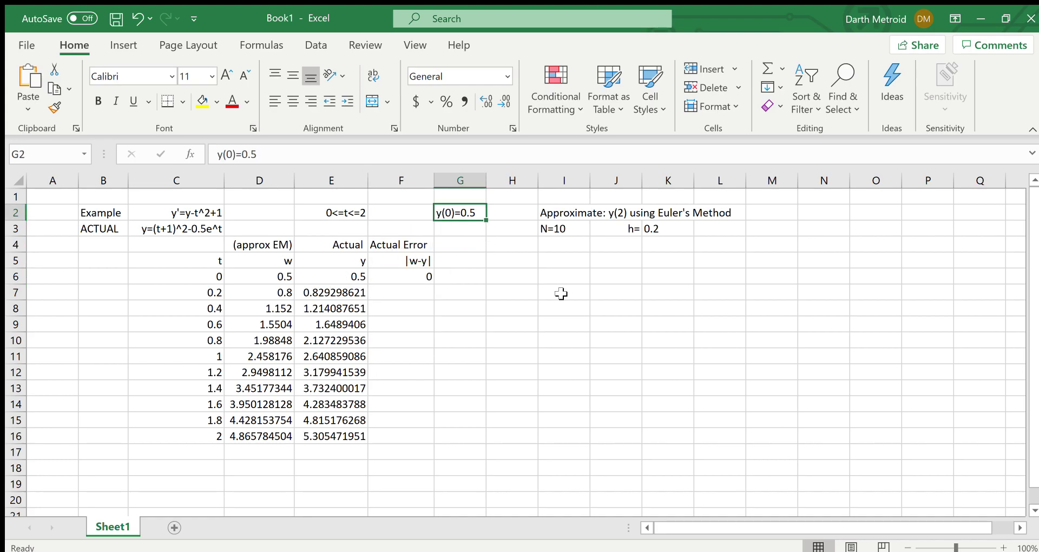
left_click(426, 274)
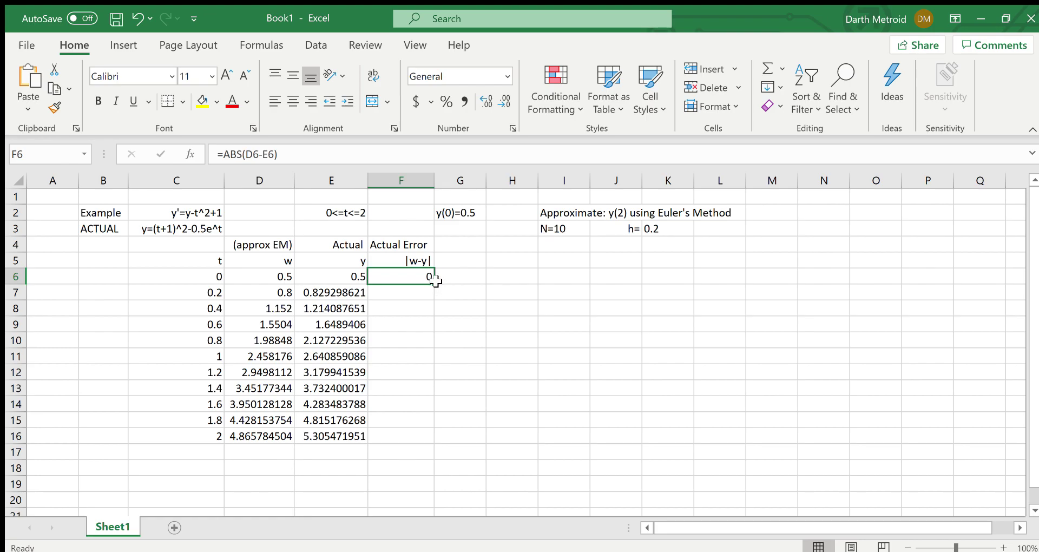
left_click_drag(434, 284, 420, 439)
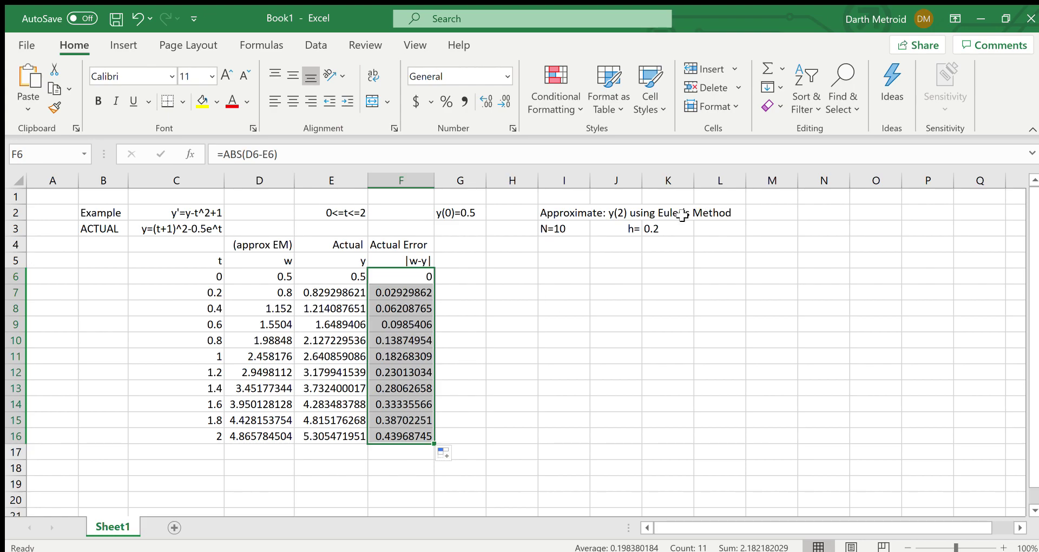
Step: Change the step size formula for h in K3 to =(2-0)/20
left_click(674, 229)
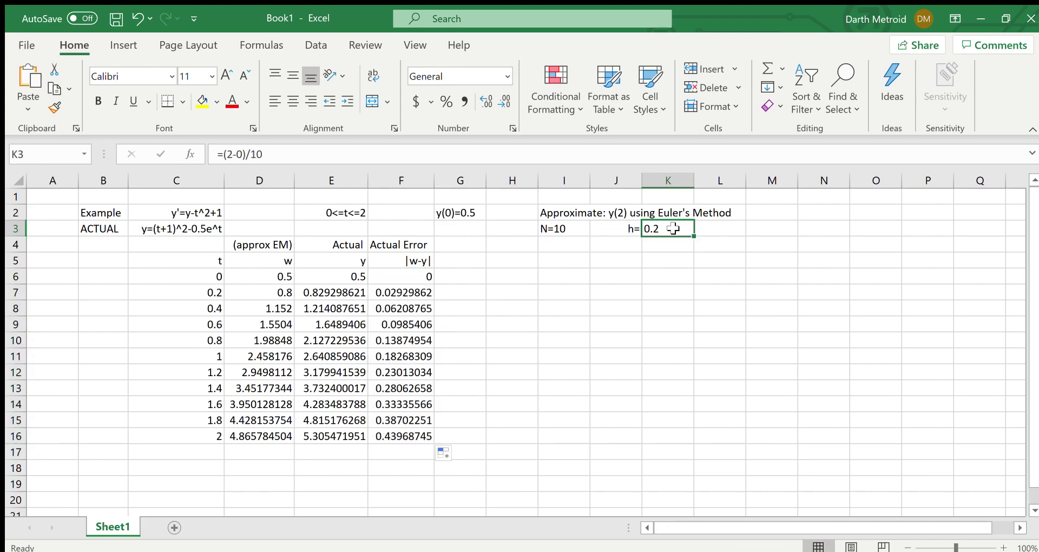
left_click(467, 152)
key("BackSpace")
key("BackSpace")
type("20")
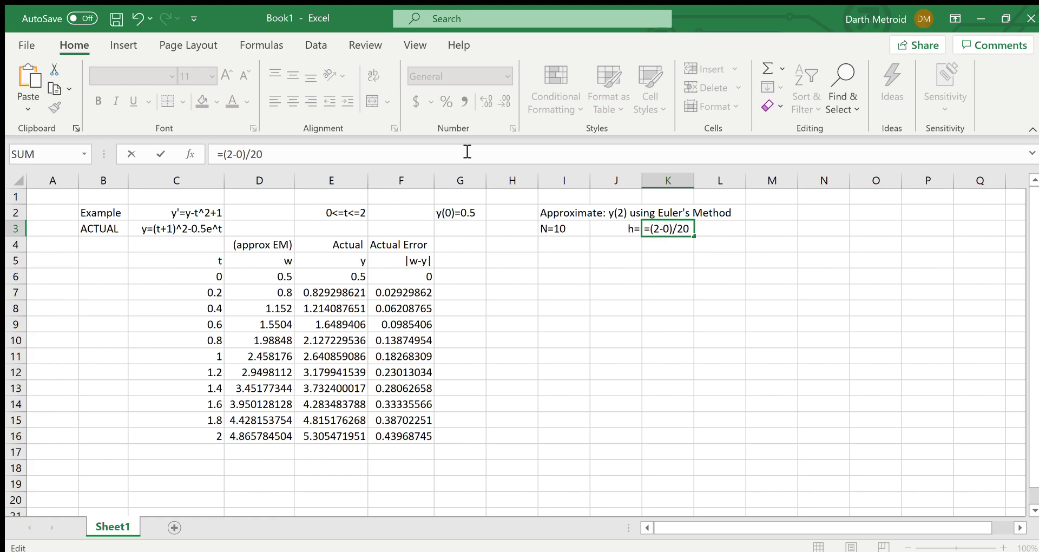
key("Return")
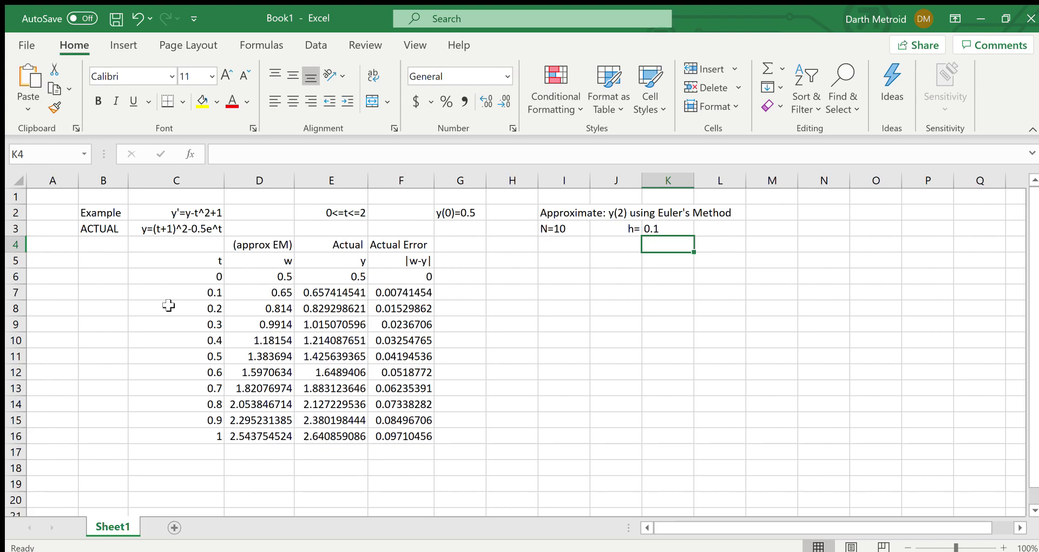
Step: Fill the row 16 formulas in columns C to F down through row 27 and clear the surplus row 27 past t=2
left_click_drag(209, 440, 432, 465)
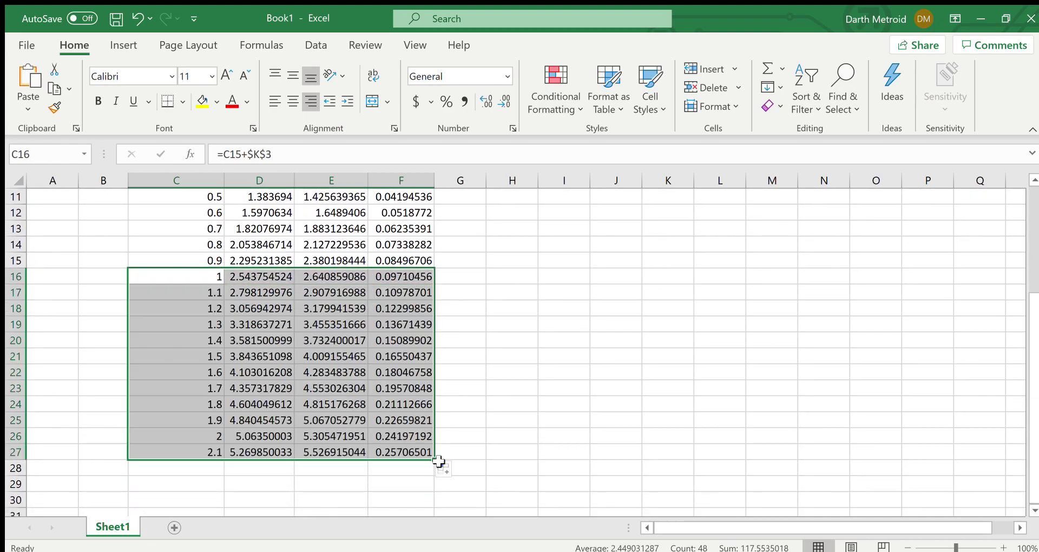
left_click(432, 460)
key("Delete")
key("Left")
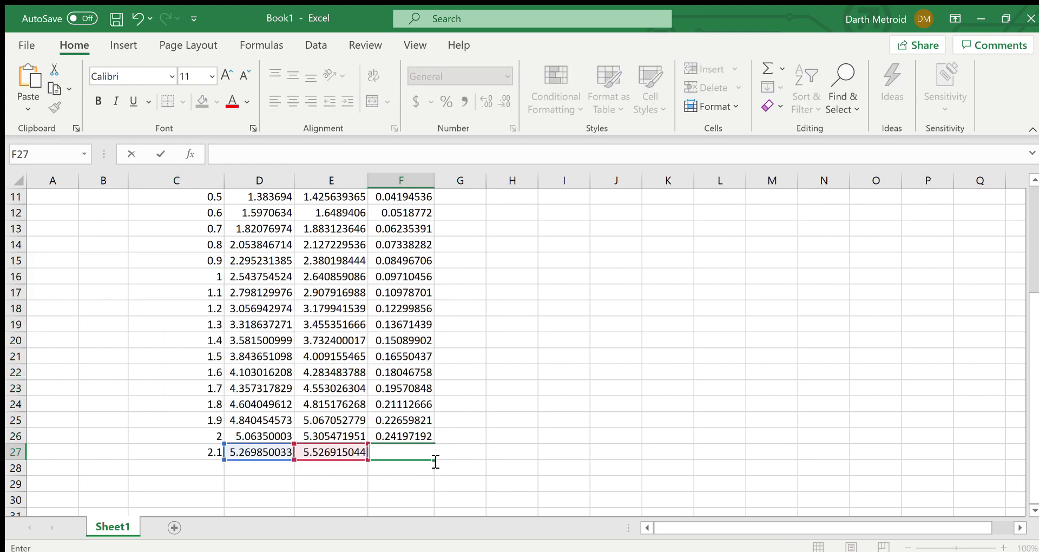
key("Delete")
key("Left")
key("Delete")
key("Left")
key("Delete")
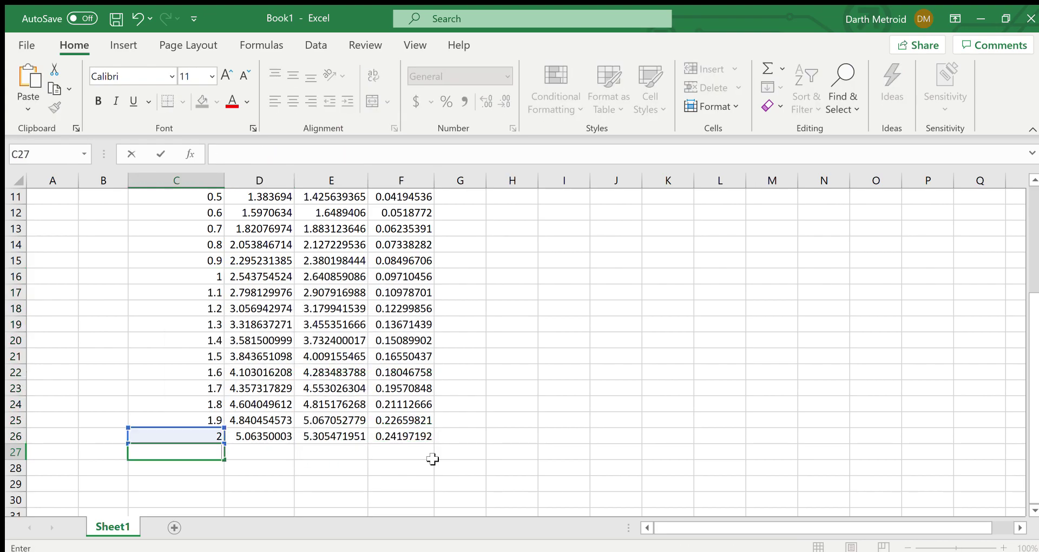
Step: Change the number-of-steps label in I3 to N=20
key("Up")
key("Right")
key("Right")
key("Right")
key("Right")
key("Up")
key("Up")
key("Up")
key("Up")
key("Up")
key("Up")
key("Up")
key("Up")
key("Up")
key("Up")
key("Up")
key("Up")
key("Up")
key("Up")
key("Up")
key("Up")
key("Up")
key("Up")
key("Up")
key("Up")
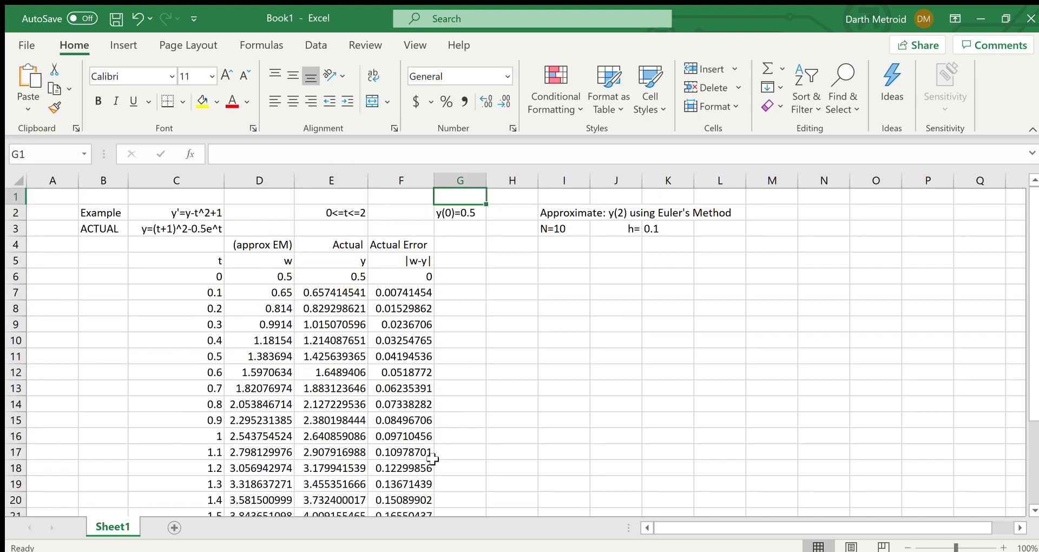
key("Down")
key("Right")
key("Right")
key("Down")
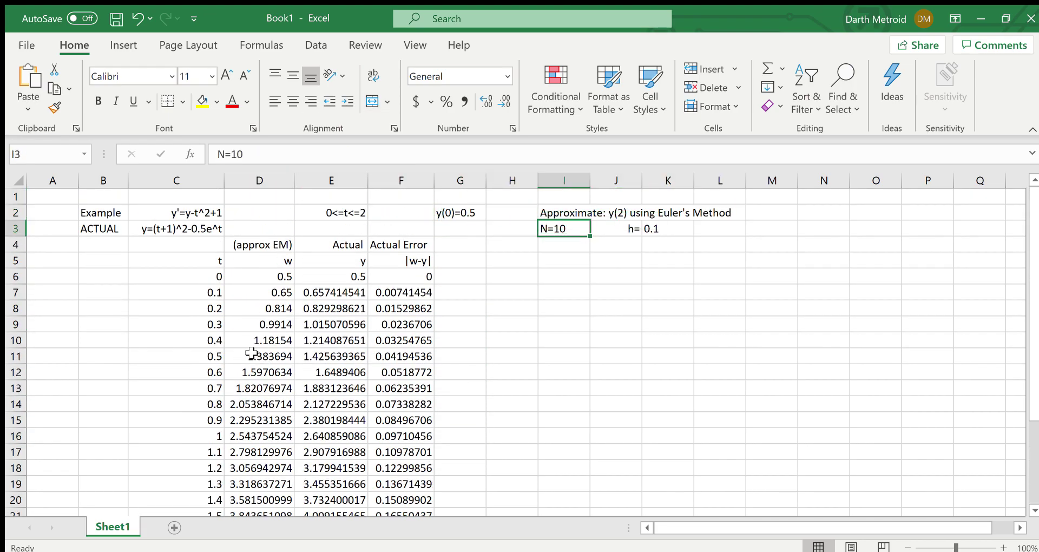
left_click(276, 162)
key("BackSpace")
key("BackSpace")
type("20")
left_click(328, 389)
Step: Examine the approximation, exact value and absolute error in the table's last row at t=2
key("Down")
key("Down")
key("Down")
key("Down")
key("Down")
key("Down")
key("Down")
key("Down")
key("Down")
key("Down")
key("Down")
key("Down")
key("Down")
key("Down")
key("Down")
key("Up")
key("Up")
key("Right")
key("Right")
key("Left")
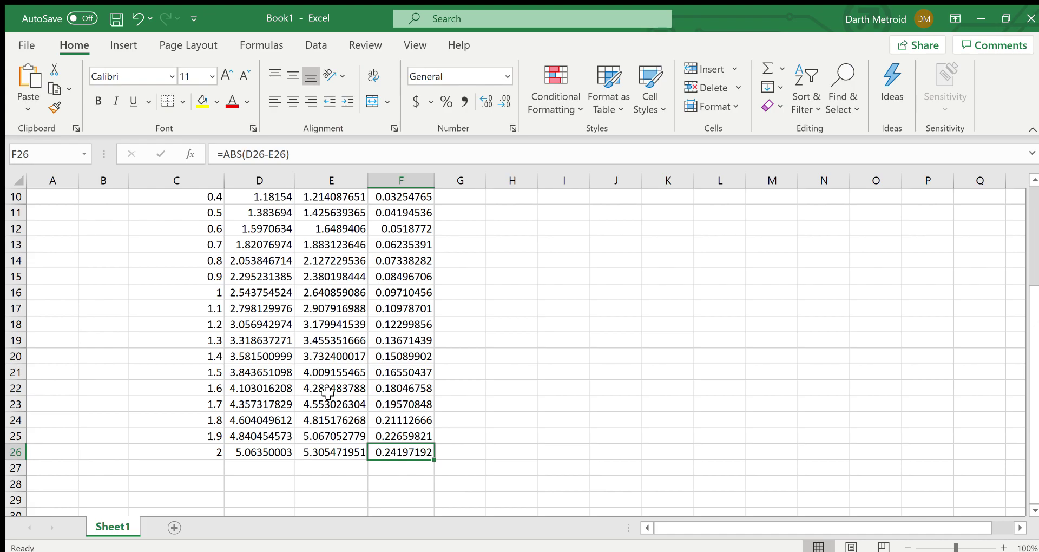
key("Up")
key("Up")
key("Up")
key("Up")
key("Up")
key("Up")
key("Up")
key("Up")
key("Up")
key("Up")
key("Up")
key("Up")
key("Up")
key("Up")
key("Up")
key("Up")
key("Up")
key("Up")
key("Up")
key("Up")
key("Up")
key("Up")
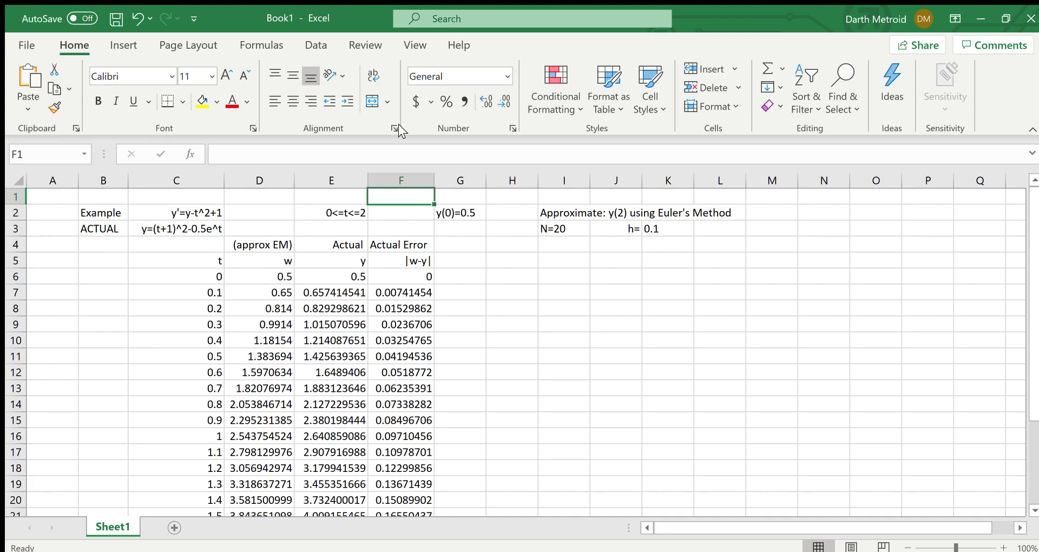
Step: Highlight the column headings in D4:F4 and the results table in C5:F26 to review them
left_click(215, 246)
left_click_drag(214, 245, 353, 153)
left_click(386, 225)
left_click_drag(395, 246, 256, 250)
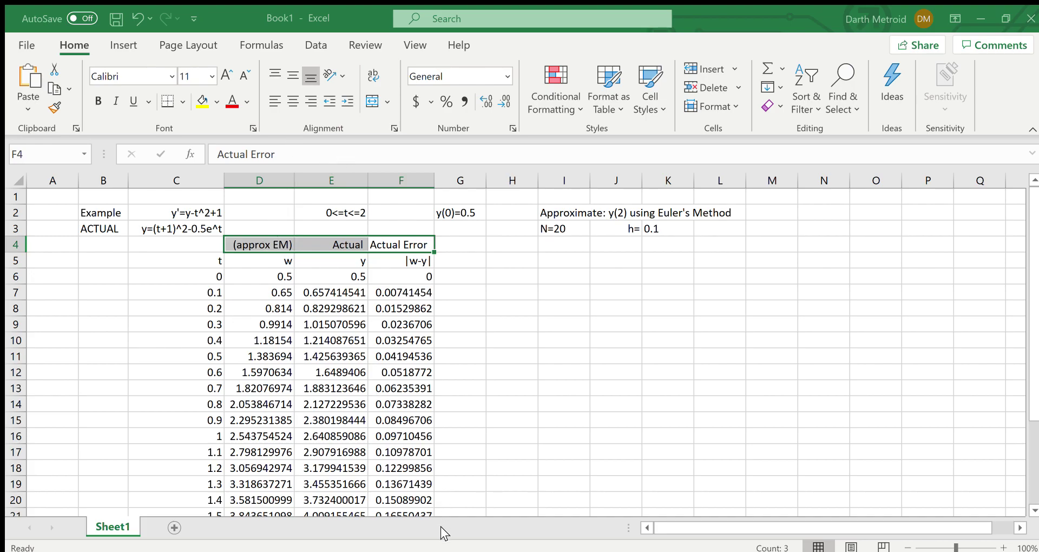
left_click(304, 289)
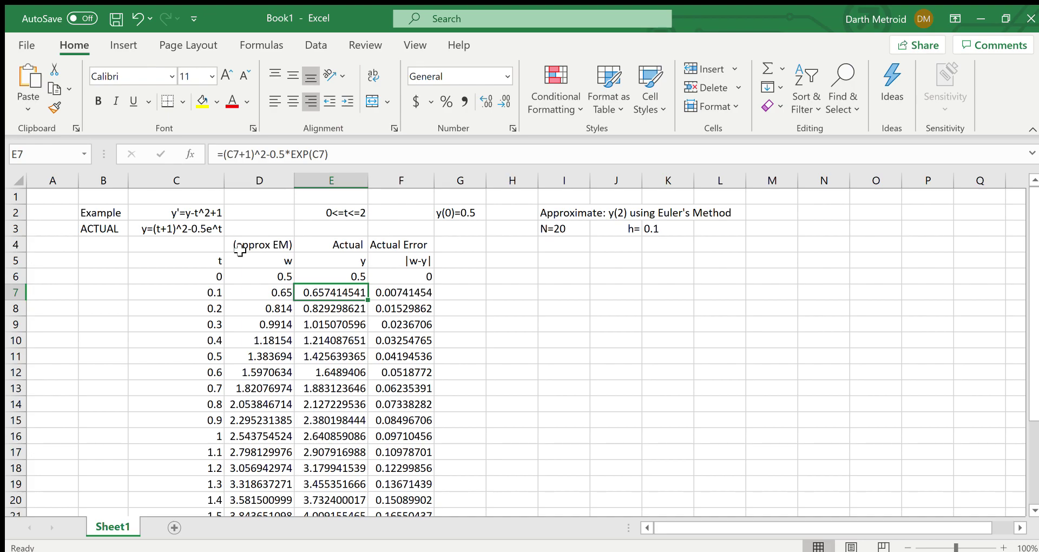
left_click_drag(219, 260, 404, 464)
scroll(413, 264, "up", 3)
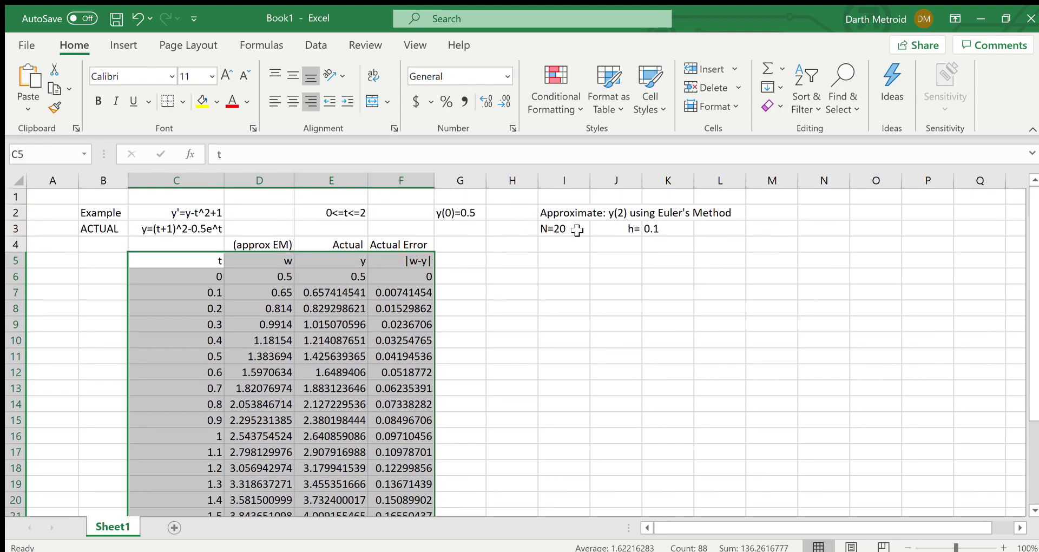